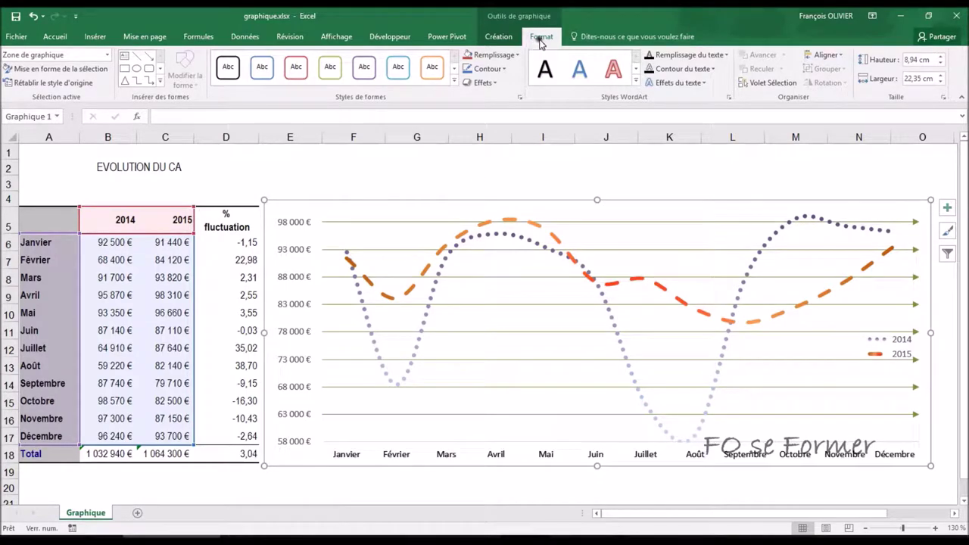
Step: Apply the dotted and dashed chart style, then preview chart templates without changing the type
{"action": "left_click", "coordinate": [502, 37]}
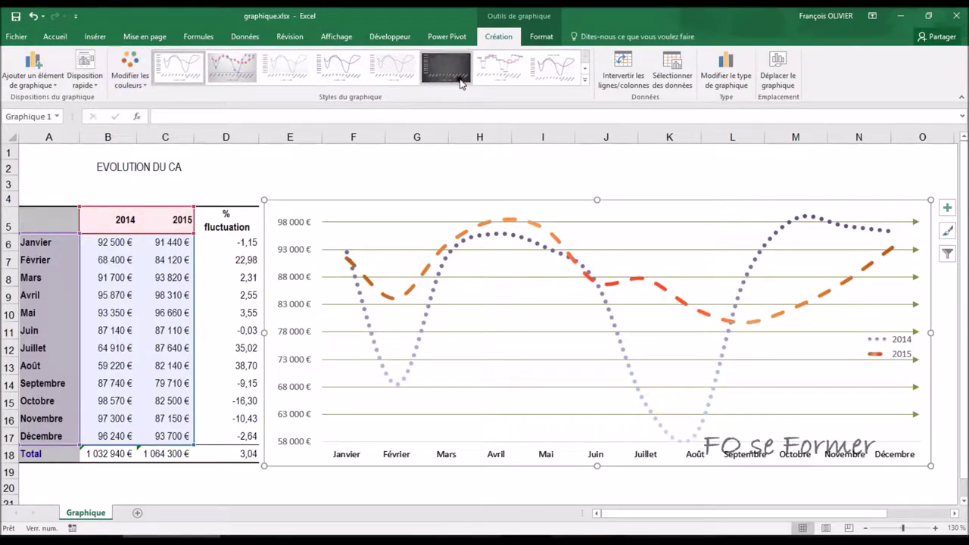
{"action": "left_click", "coordinate": [562, 76]}
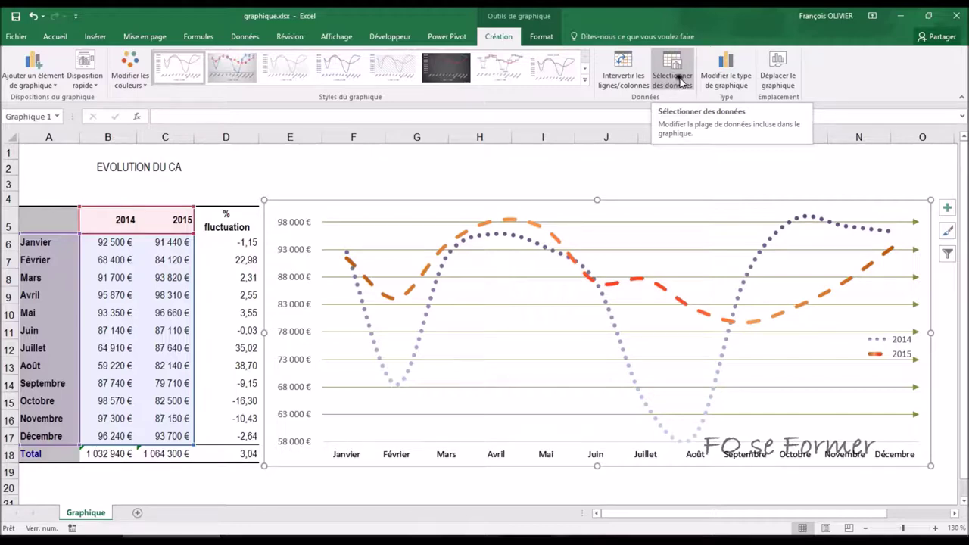
{"action": "left_click", "coordinate": [727, 79]}
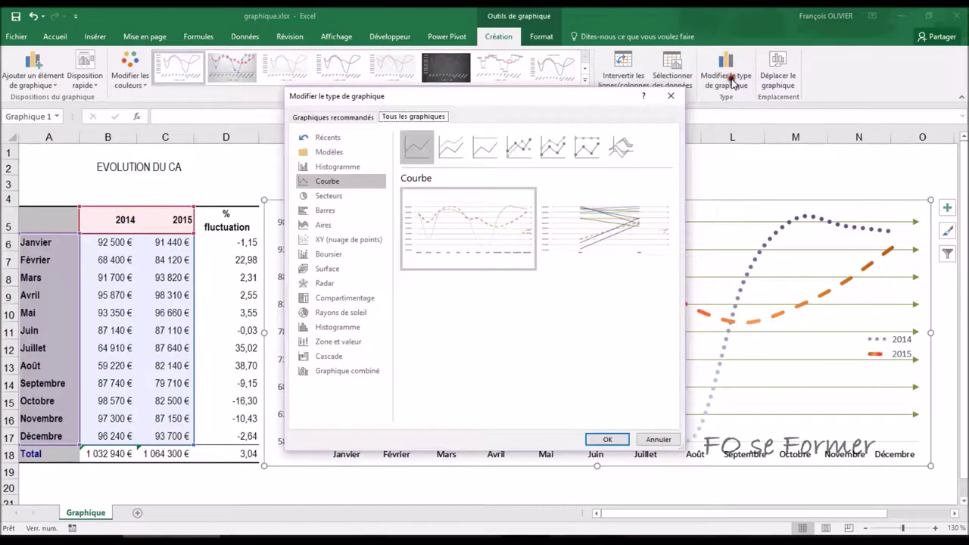
{"action": "left_click", "coordinate": [341, 152]}
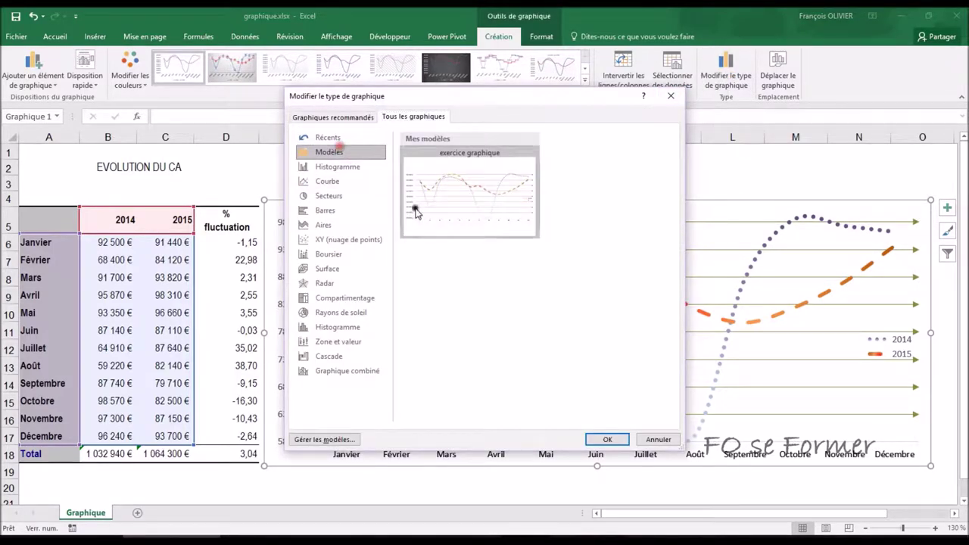
{"action": "left_click", "coordinate": [645, 441]}
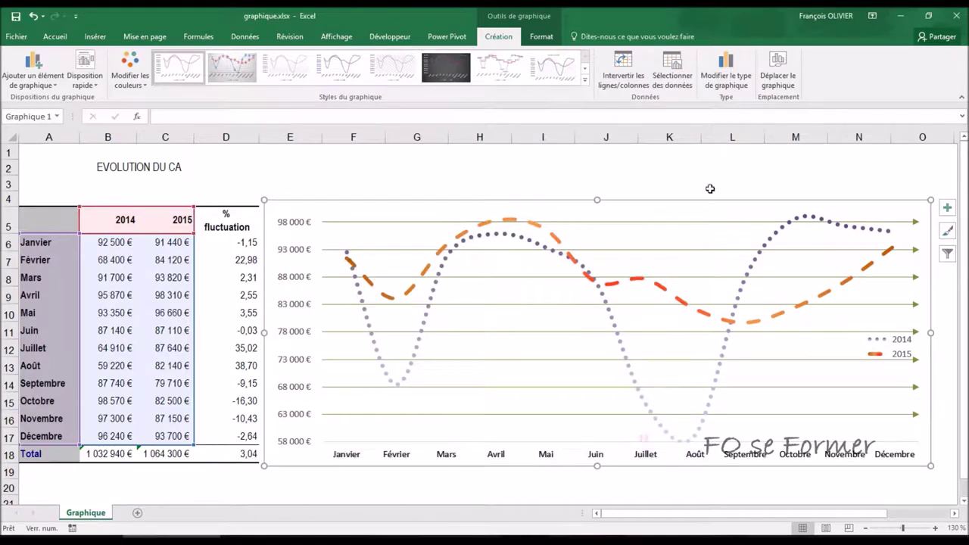
Step: Select the horizontal axis, major gridlines, plot area and horizontal axis again from the element list
{"action": "left_click", "coordinate": [540, 37]}
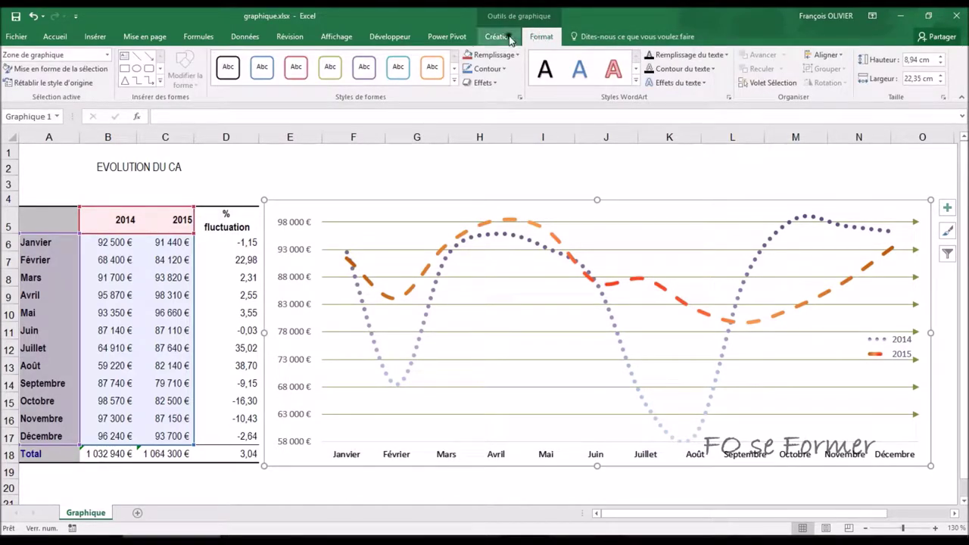
{"action": "left_click", "coordinate": [404, 186]}
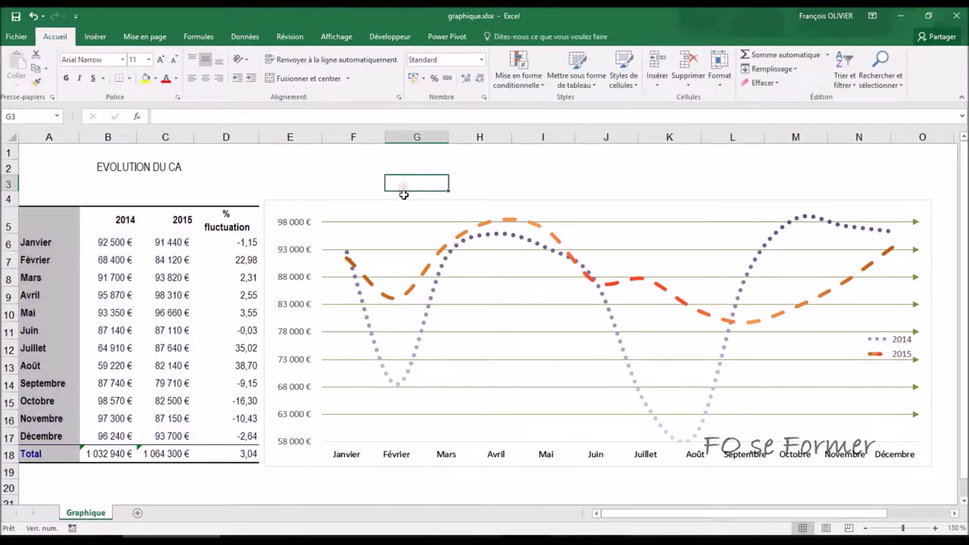
{"action": "left_click", "coordinate": [404, 203]}
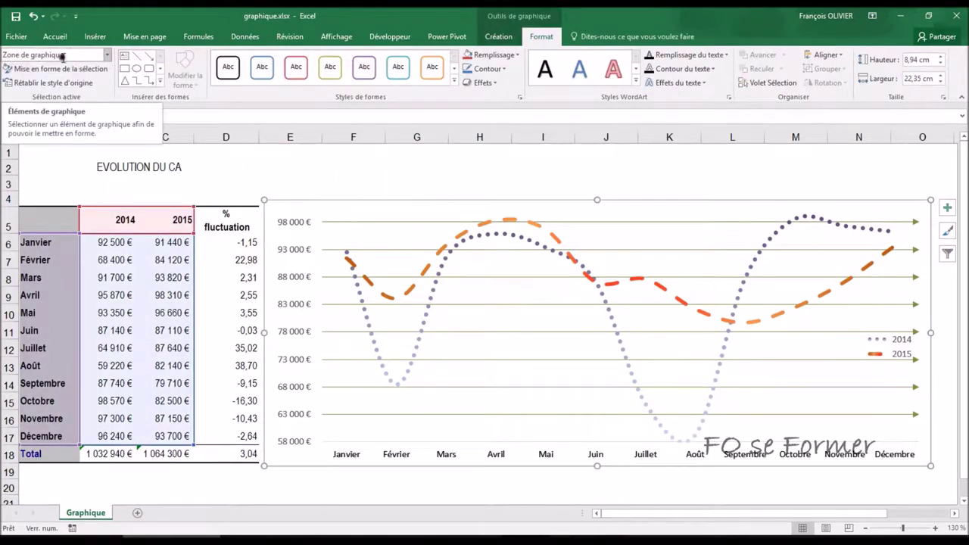
{"action": "left_click", "coordinate": [106, 56]}
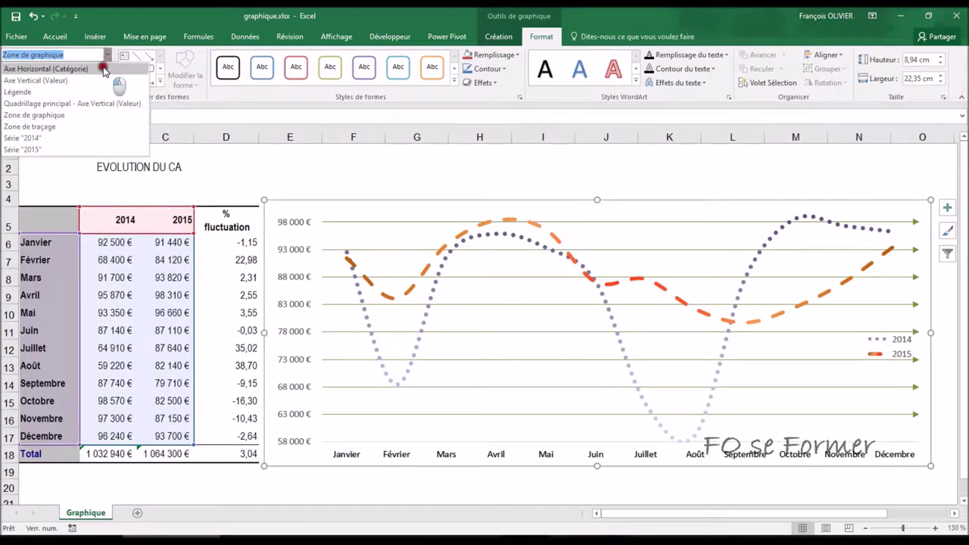
{"action": "left_click", "coordinate": [106, 69]}
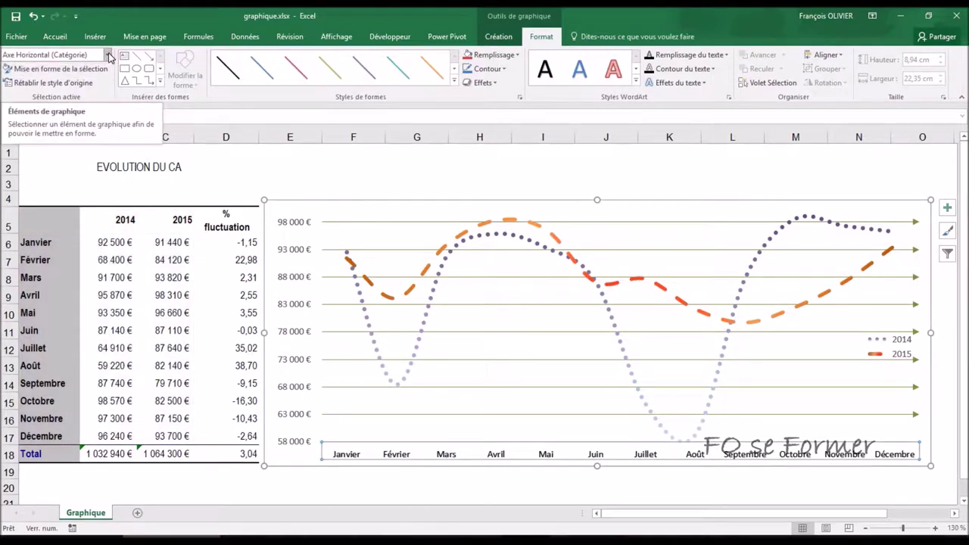
{"action": "left_click", "coordinate": [109, 56]}
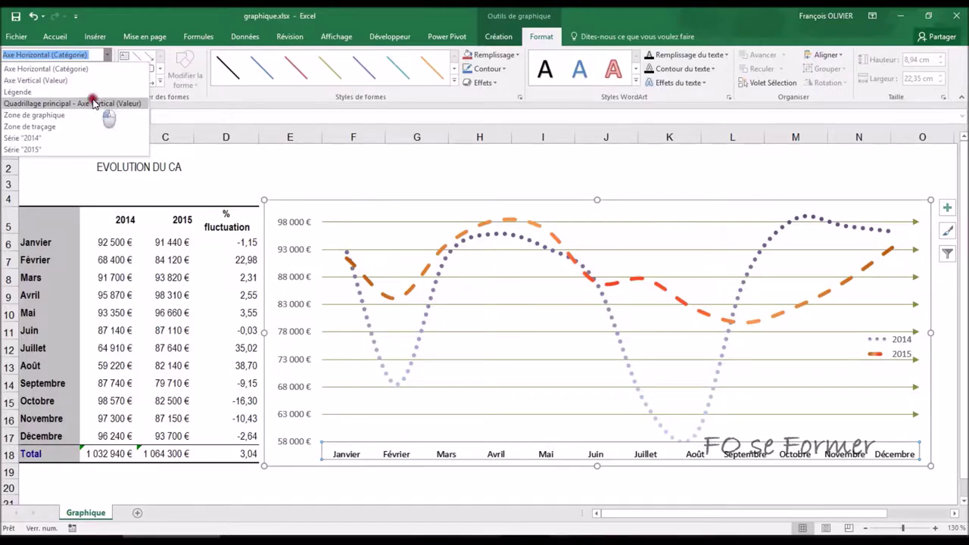
{"action": "left_click", "coordinate": [94, 102]}
{"action": "left_click", "coordinate": [107, 54]}
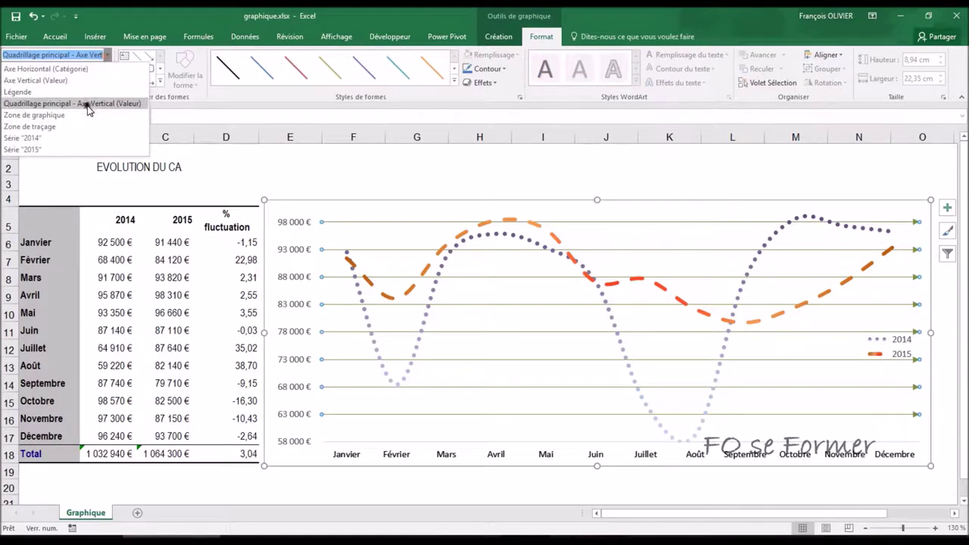
{"action": "left_click", "coordinate": [85, 126]}
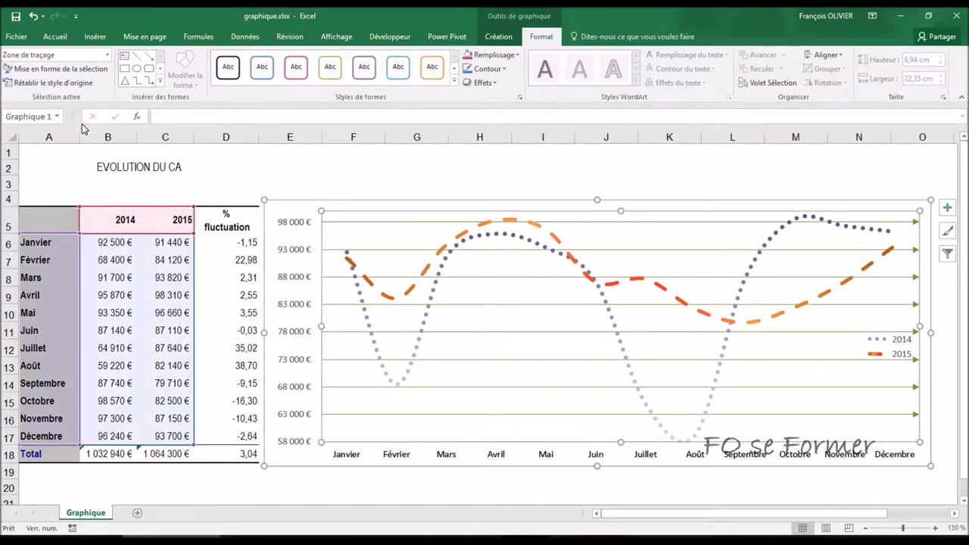
{"action": "left_click", "coordinate": [107, 54]}
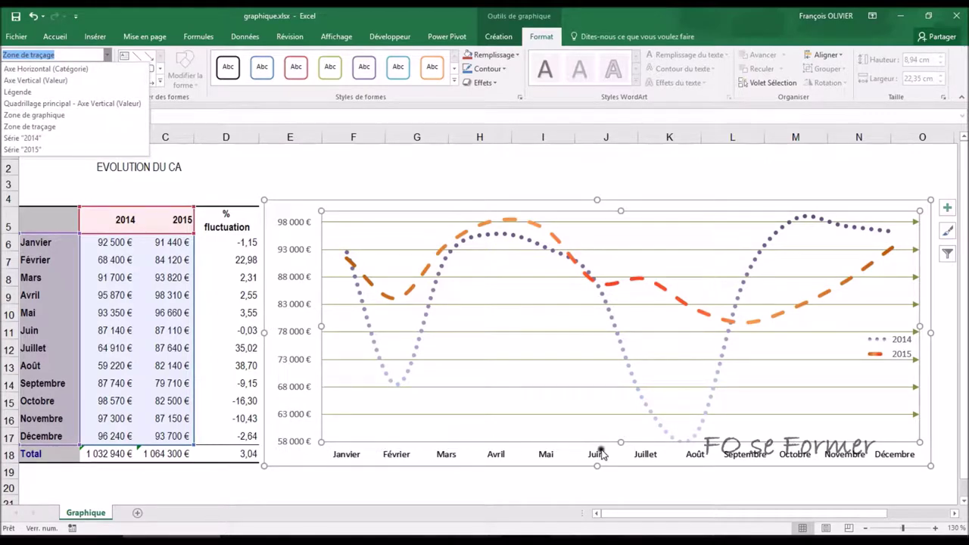
{"action": "left_click", "coordinate": [95, 69]}
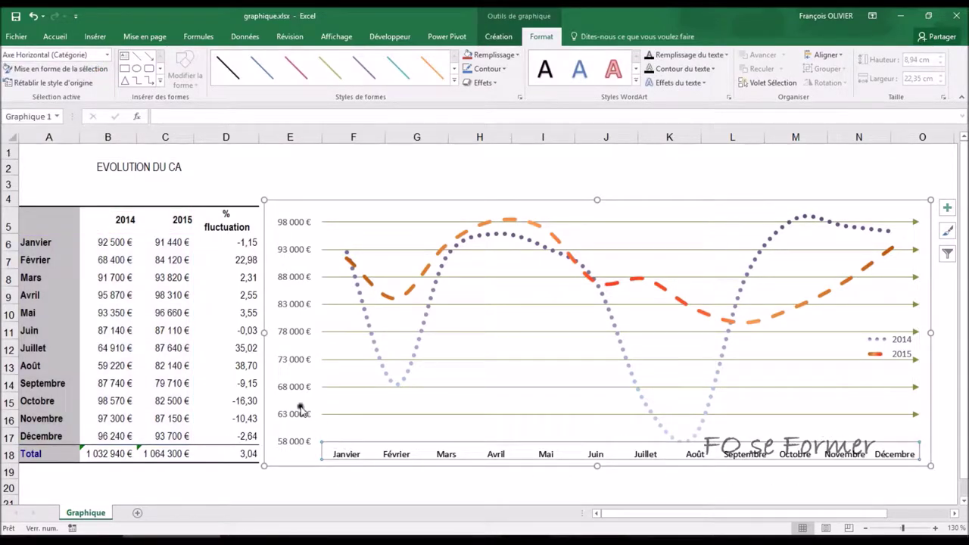
Step: Select the vertical axis, legend, major gridlines and whole chart area in turn
{"action": "left_click", "coordinate": [106, 56]}
{"action": "left_click", "coordinate": [102, 80]}
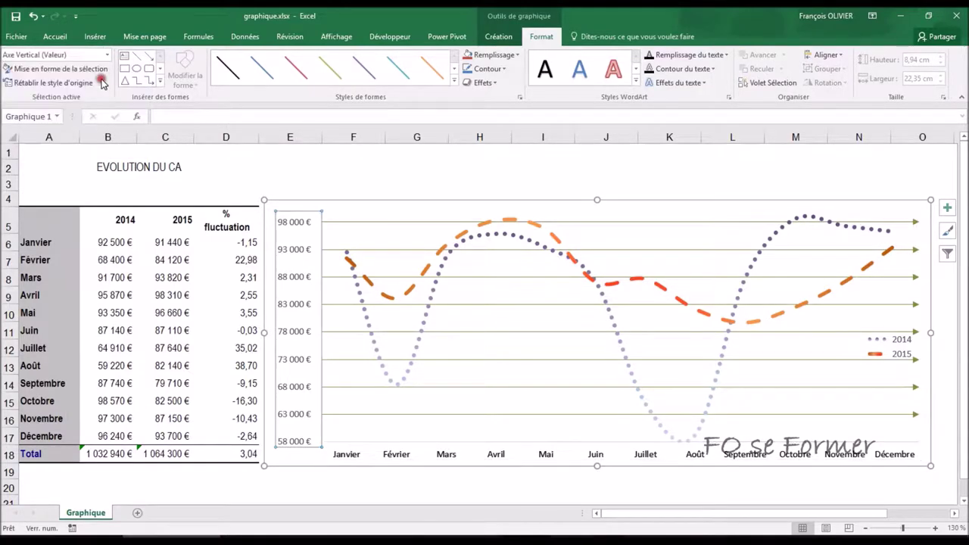
{"action": "left_click", "coordinate": [107, 55]}
{"action": "left_click", "coordinate": [90, 92]}
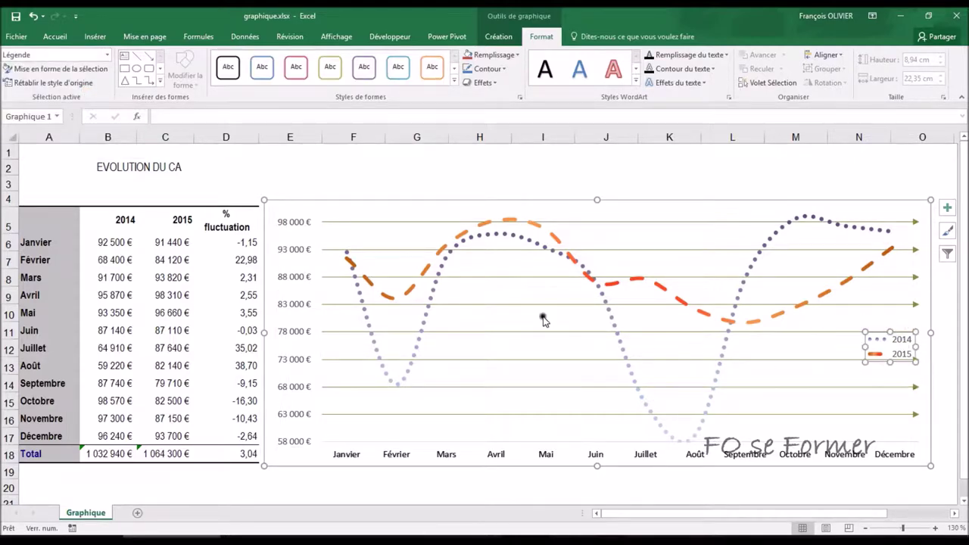
{"action": "left_click", "coordinate": [108, 55]}
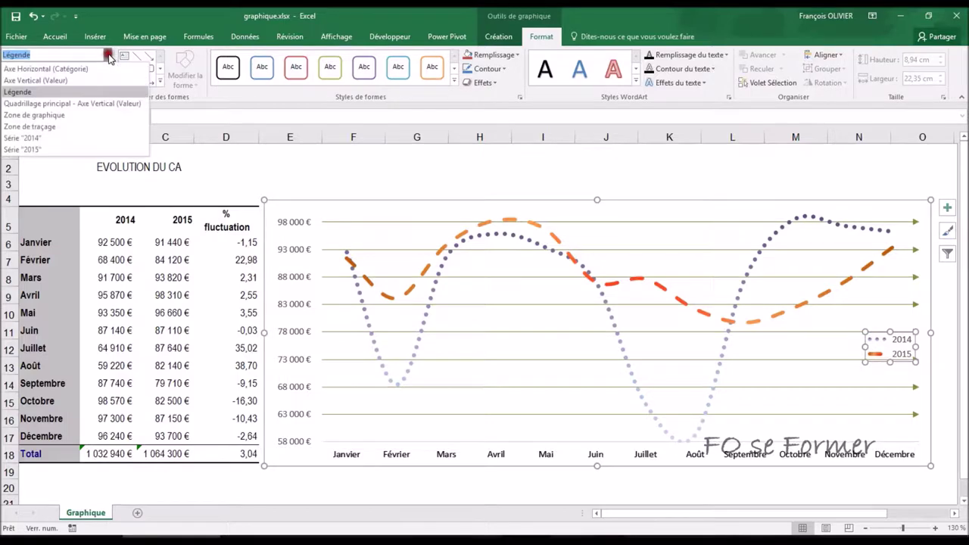
{"action": "left_click", "coordinate": [78, 103]}
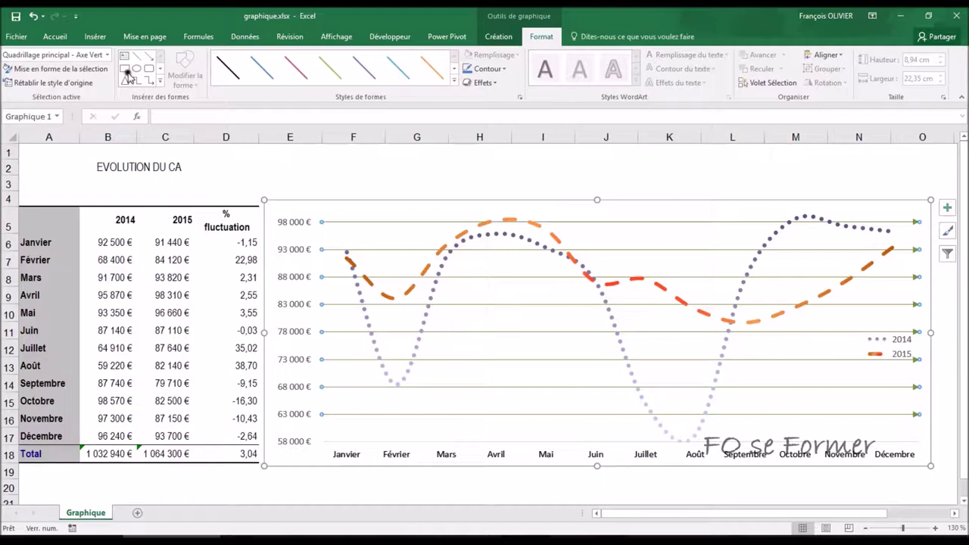
{"action": "left_click", "coordinate": [107, 54]}
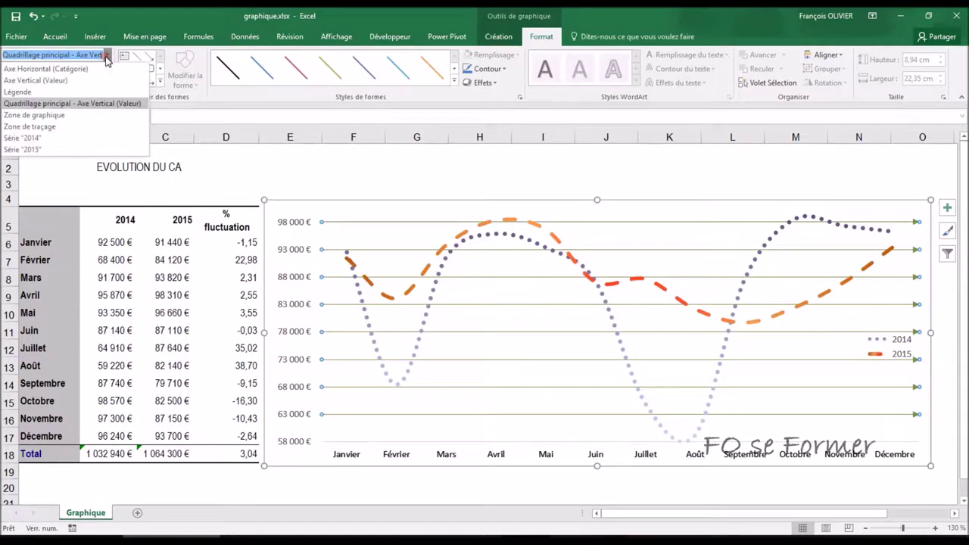
{"action": "left_click", "coordinate": [75, 115]}
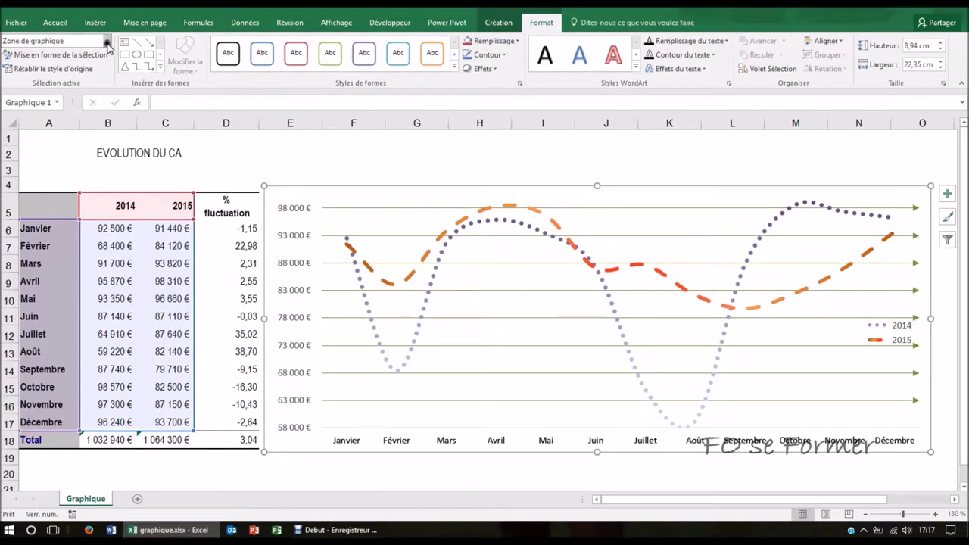
Step: Select the 2014 and 2015 series, then the plot area, and open its formatting pane
{"action": "left_click", "coordinate": [108, 43]}
{"action": "left_click", "coordinate": [87, 115]}
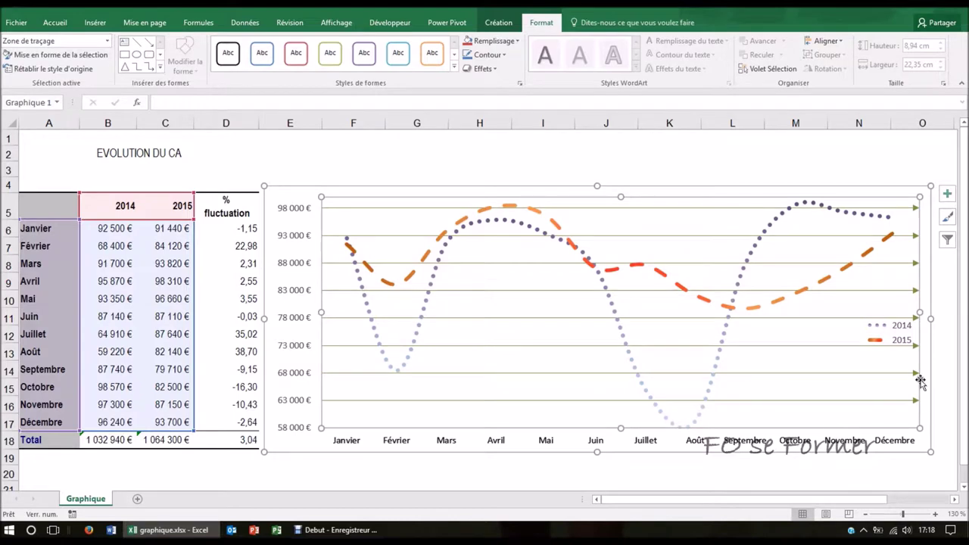
{"action": "left_click", "coordinate": [108, 41]}
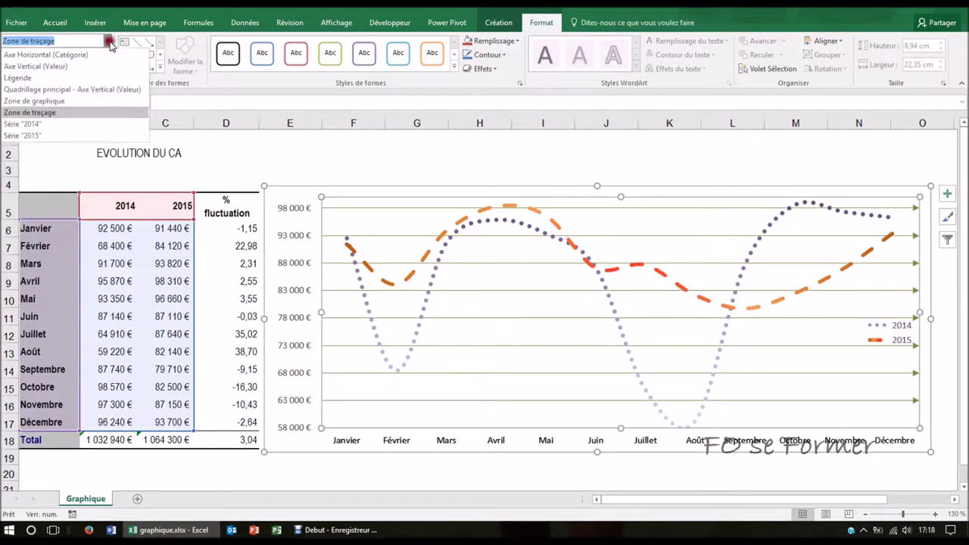
{"action": "left_click", "coordinate": [70, 125]}
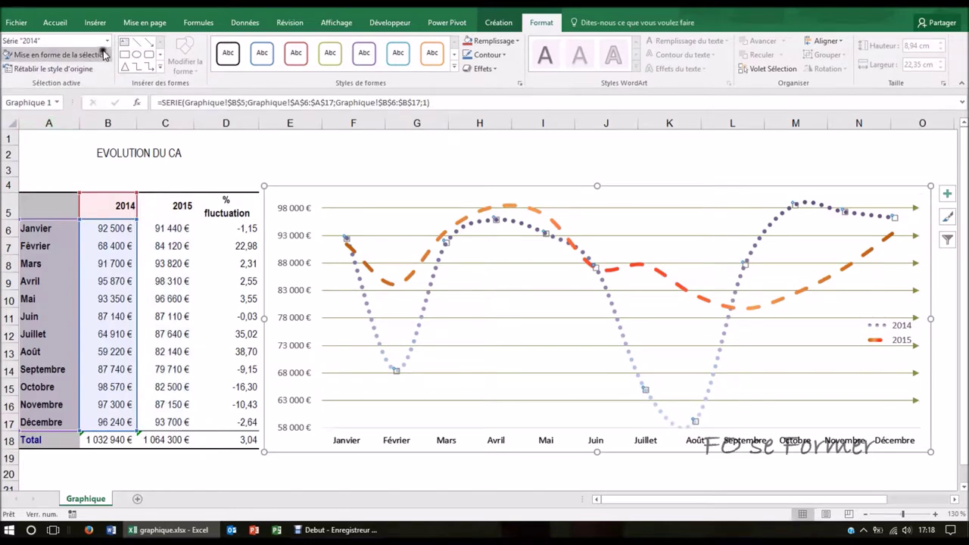
{"action": "left_click", "coordinate": [108, 42]}
{"action": "left_click", "coordinate": [73, 132]}
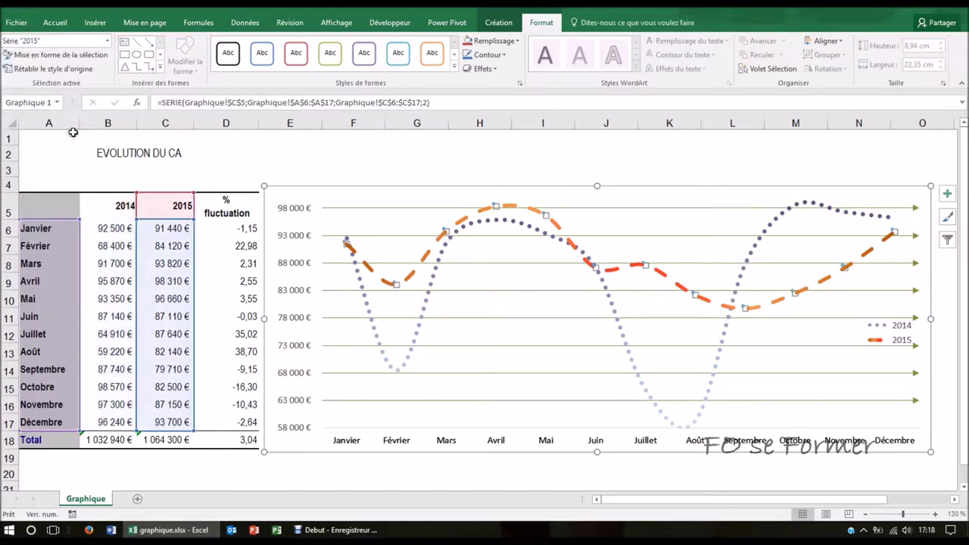
{"action": "left_click", "coordinate": [108, 42]}
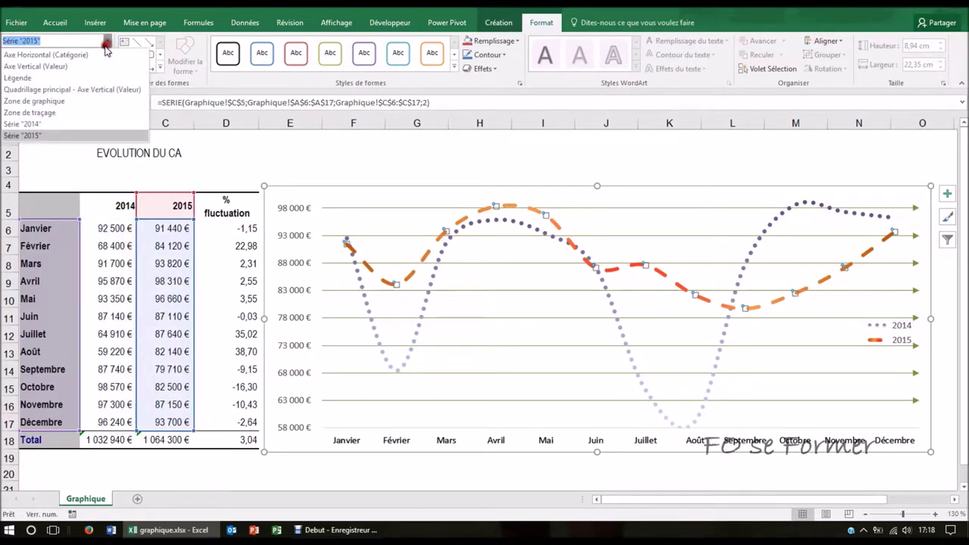
{"action": "left_click", "coordinate": [85, 113]}
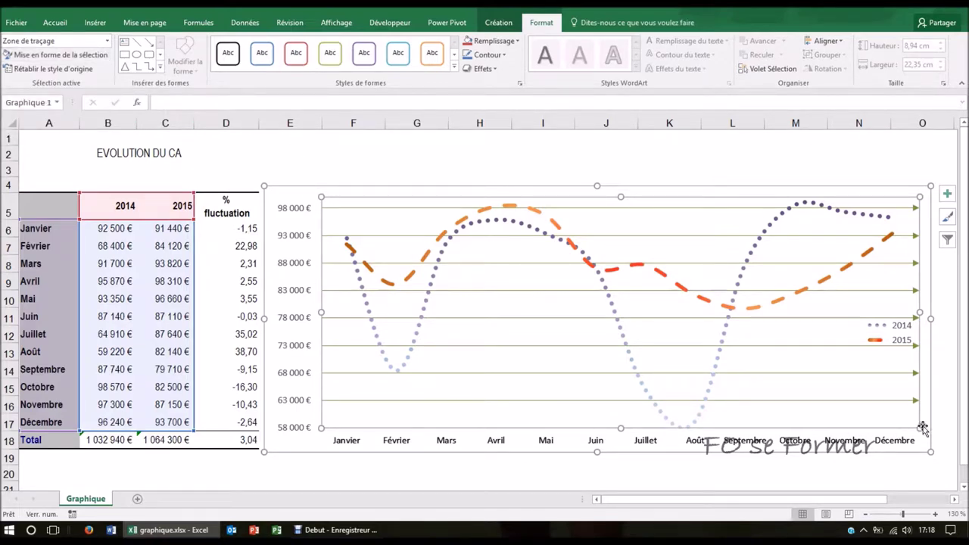
{"action": "left_click", "coordinate": [65, 56]}
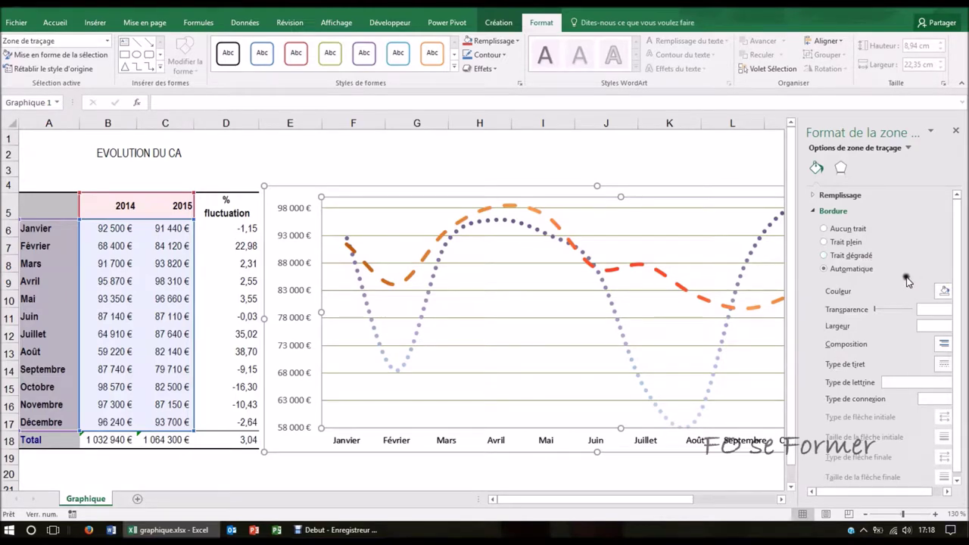
Step: Give the plot area a solid line border (Trait plein, 0.75 pt)
{"action": "left_click", "coordinate": [941, 292]}
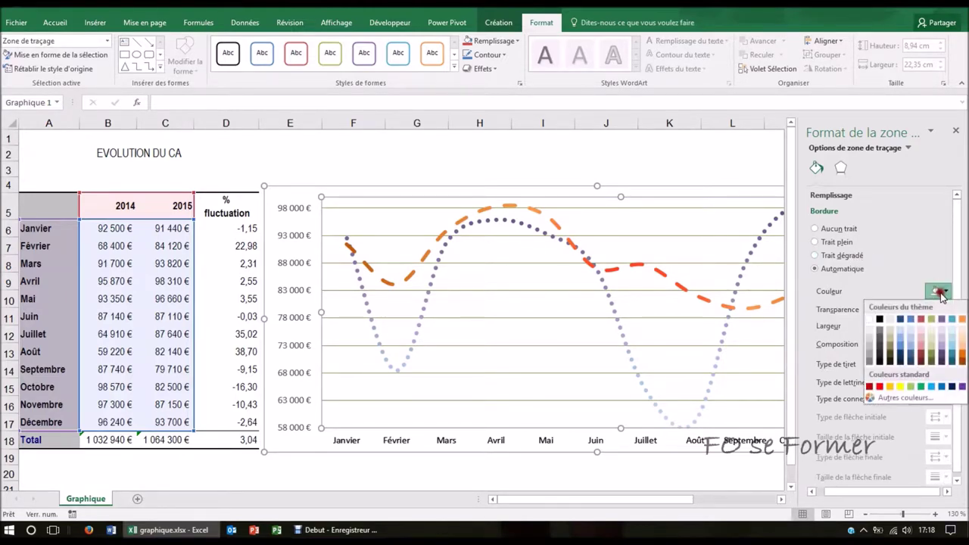
{"action": "left_click", "coordinate": [951, 344]}
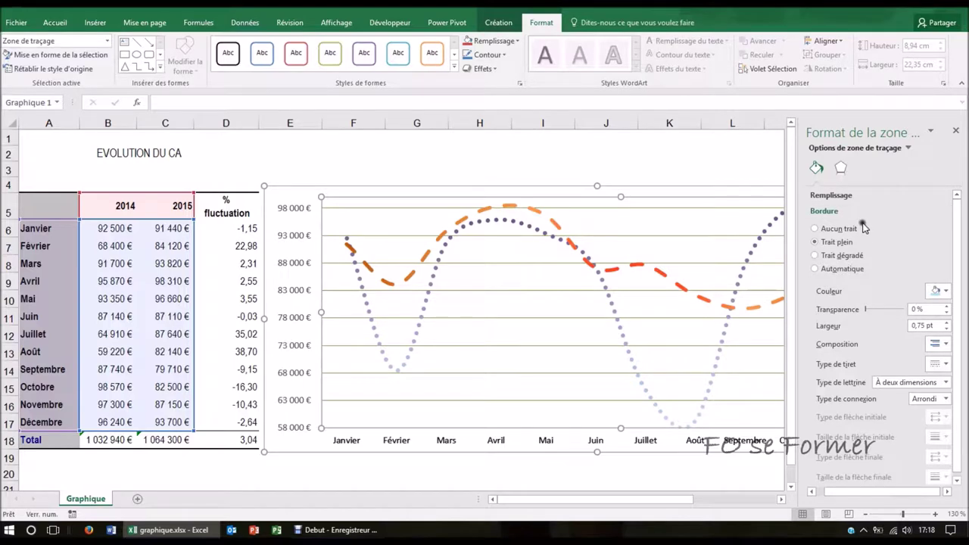
{"action": "scroll", "coordinate": [863, 228], "scroll_direction": "down", "scroll_amount": 1}
{"action": "scroll", "coordinate": [863, 216], "scroll_direction": "up", "scroll_amount": 1}
Step: Show the plot area's Fill & Line settings with the Remplissage section expanded
{"action": "left_click", "coordinate": [841, 170]}
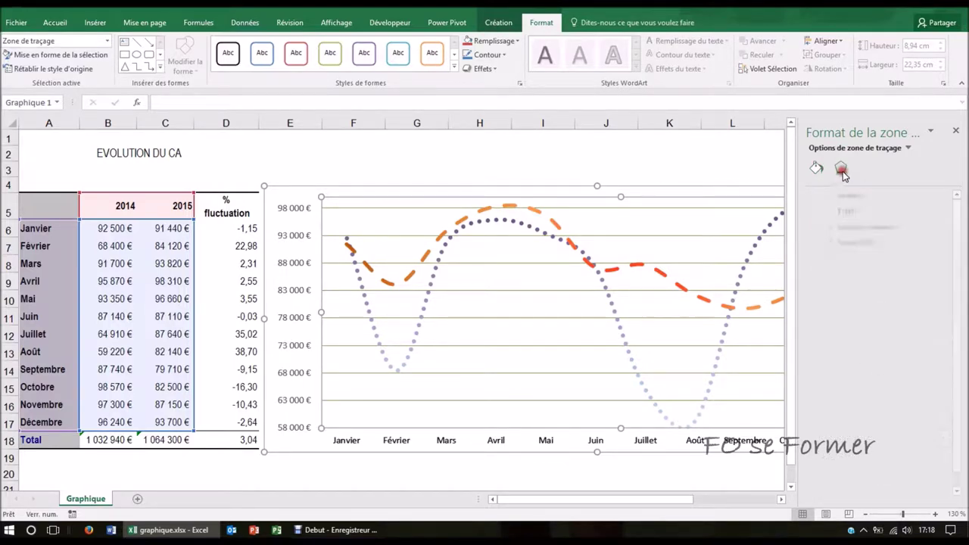
{"action": "left_click", "coordinate": [816, 168]}
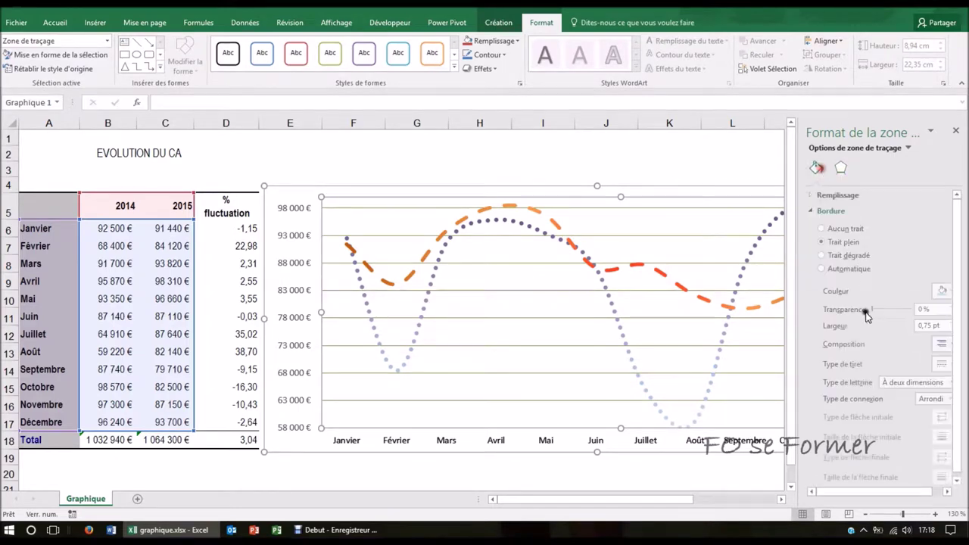
{"action": "scroll", "coordinate": [861, 382], "scroll_direction": "down", "scroll_amount": 1}
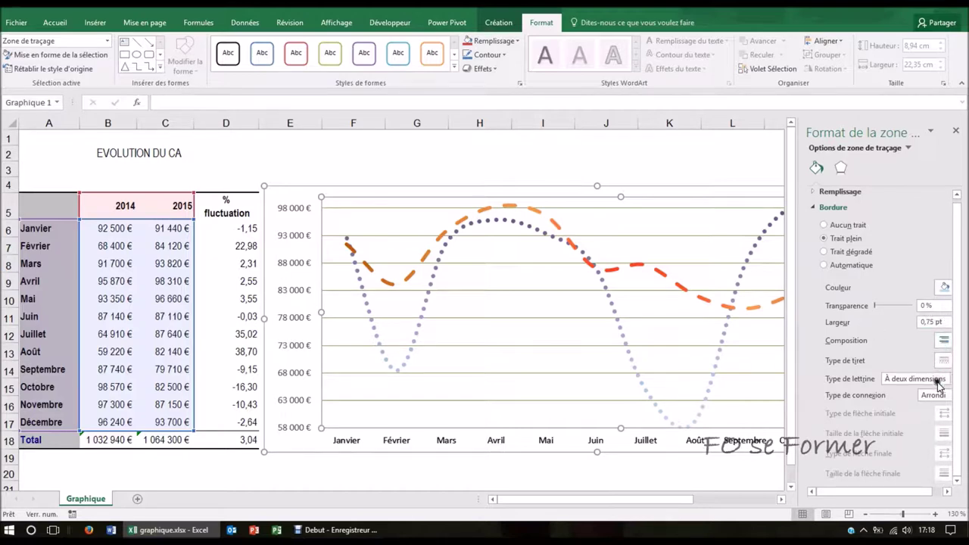
{"action": "left_click", "coordinate": [816, 192]}
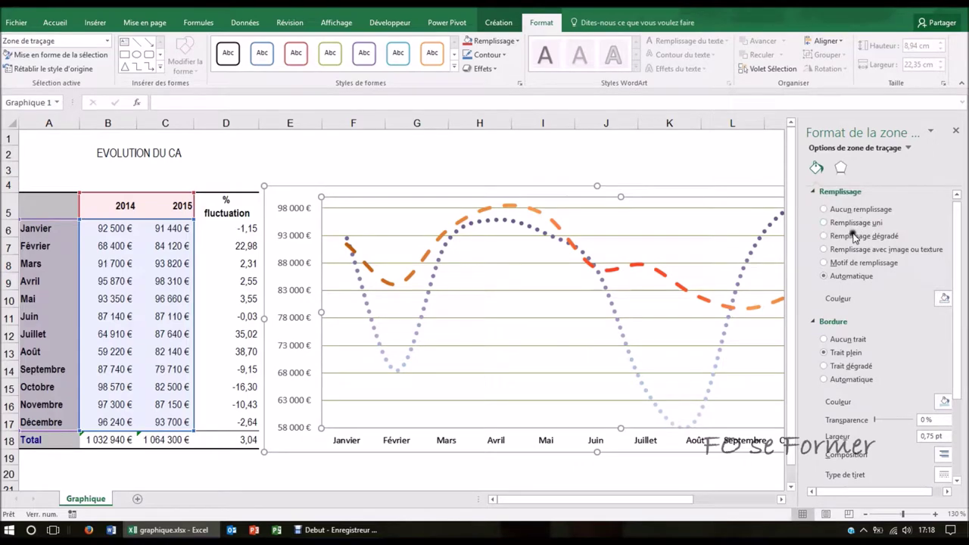
Step: Give the plot area a gradient fill, trying orange radial, pink and light purple presets
{"action": "left_click", "coordinate": [854, 236]}
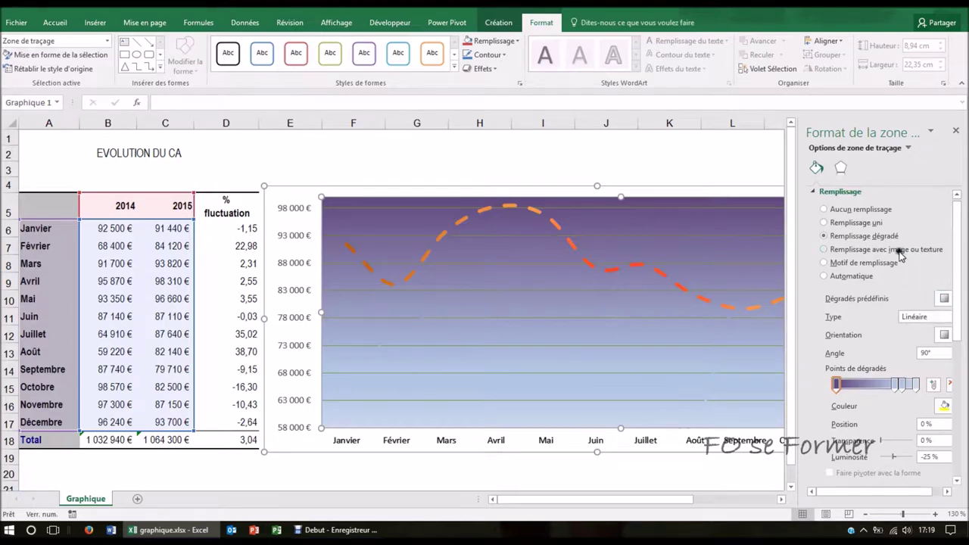
{"action": "left_click", "coordinate": [941, 298]}
{"action": "left_click", "coordinate": [947, 345]}
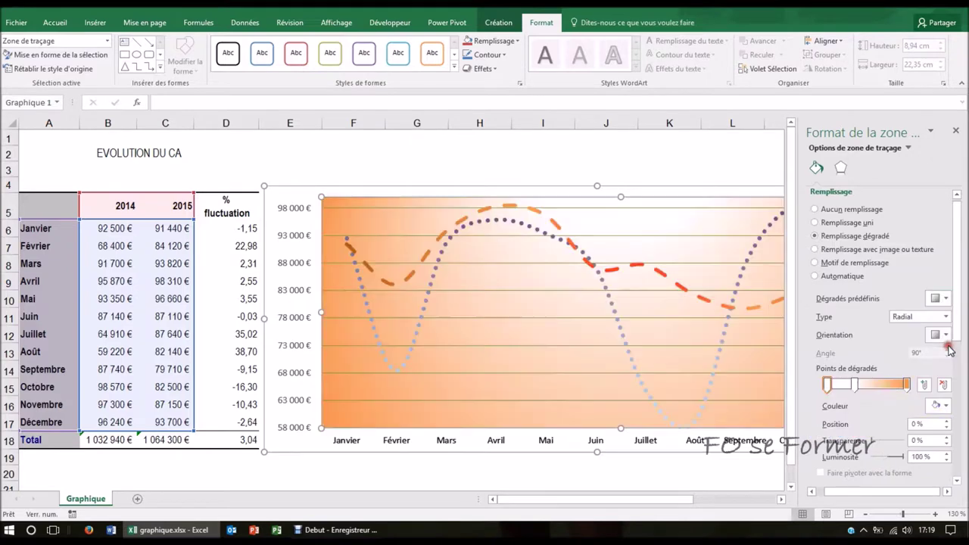
{"action": "left_click", "coordinate": [941, 298]}
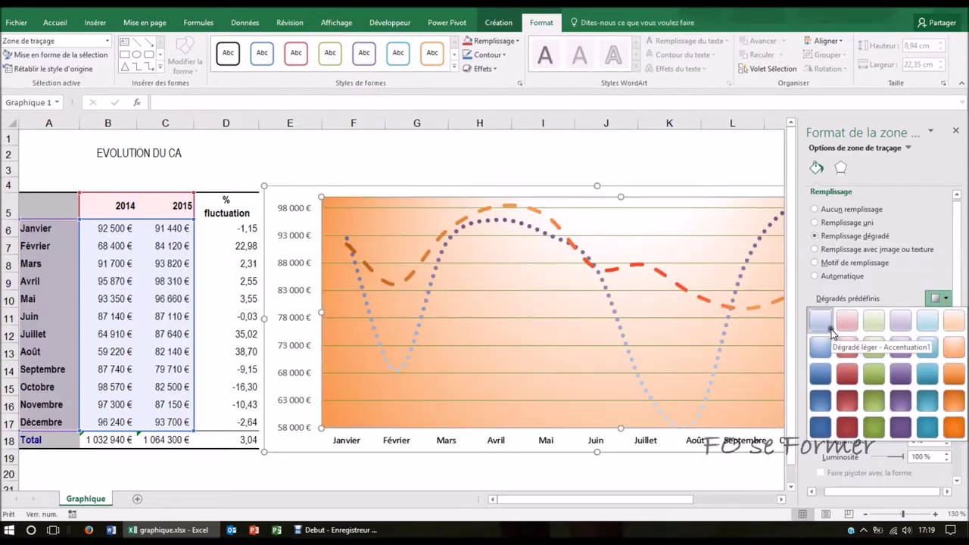
{"action": "left_click", "coordinate": [841, 325]}
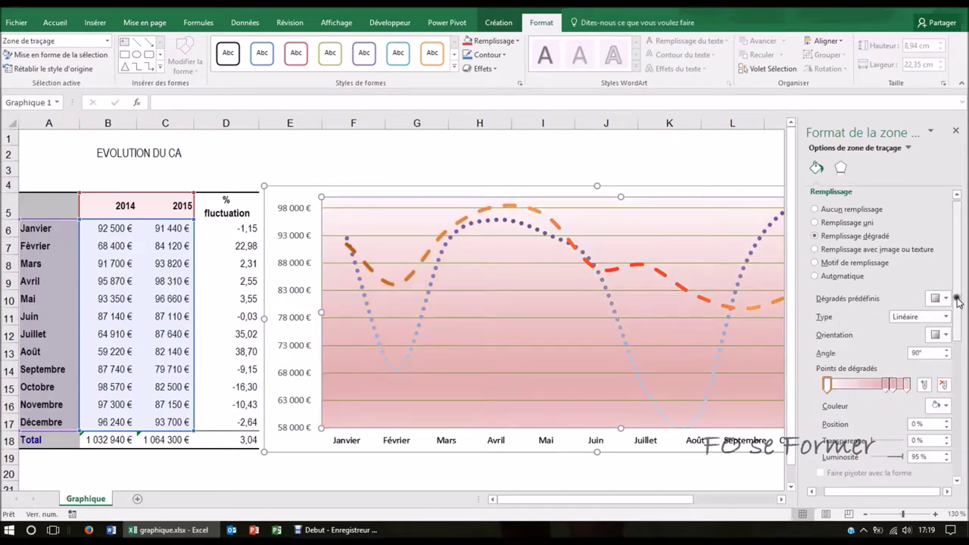
{"action": "left_click", "coordinate": [936, 299]}
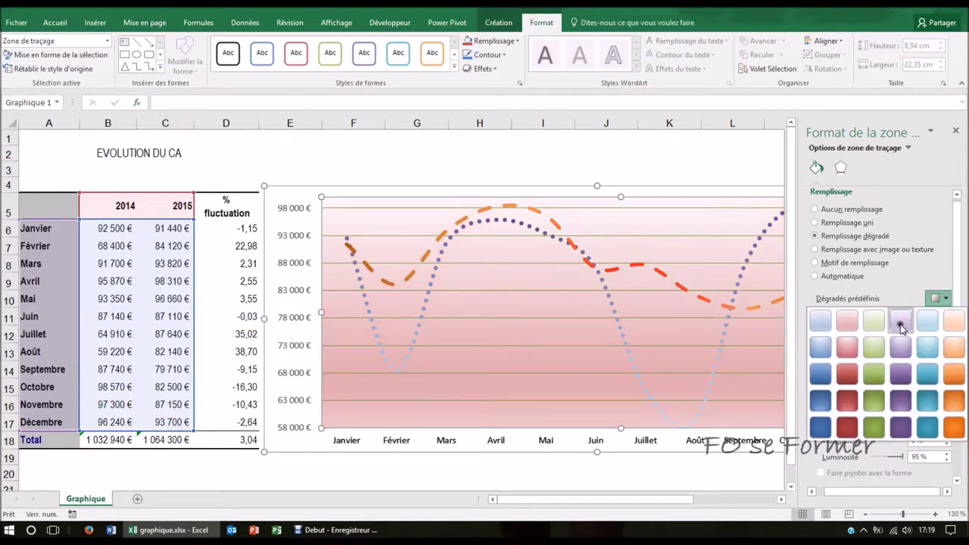
{"action": "left_click", "coordinate": [901, 324]}
Step: Recolour the gradient stops yellow and dark orange, close the pane, then reset the plot area style
{"action": "left_click_drag", "start_coordinate": [831, 388], "coordinate": [853, 386]}
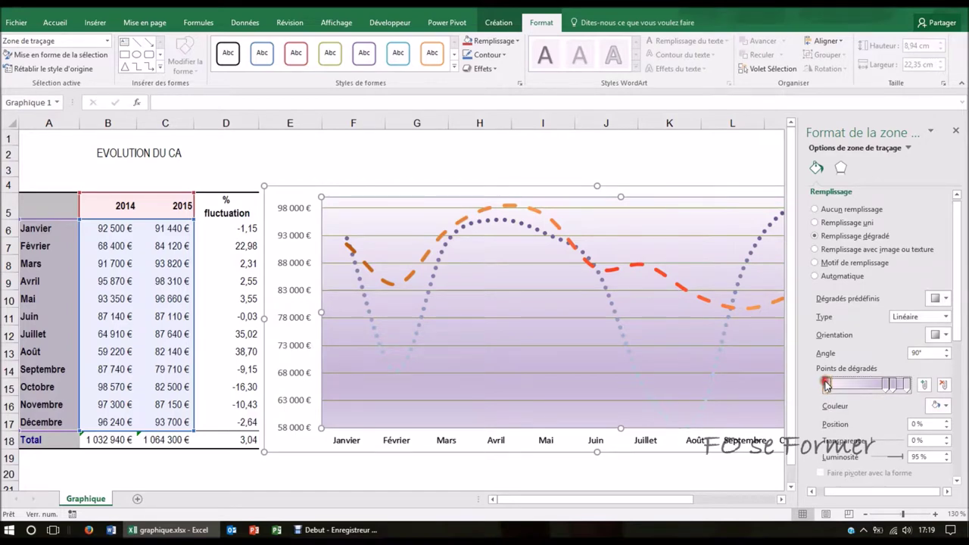
{"action": "left_click", "coordinate": [941, 406]}
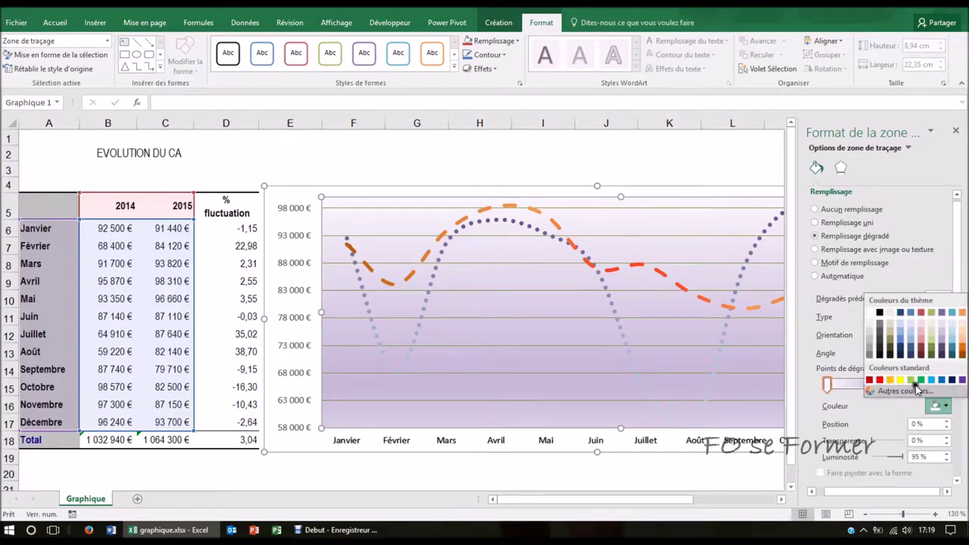
{"action": "left_click", "coordinate": [901, 379]}
{"action": "left_click", "coordinate": [904, 385]}
{"action": "left_click", "coordinate": [942, 407]}
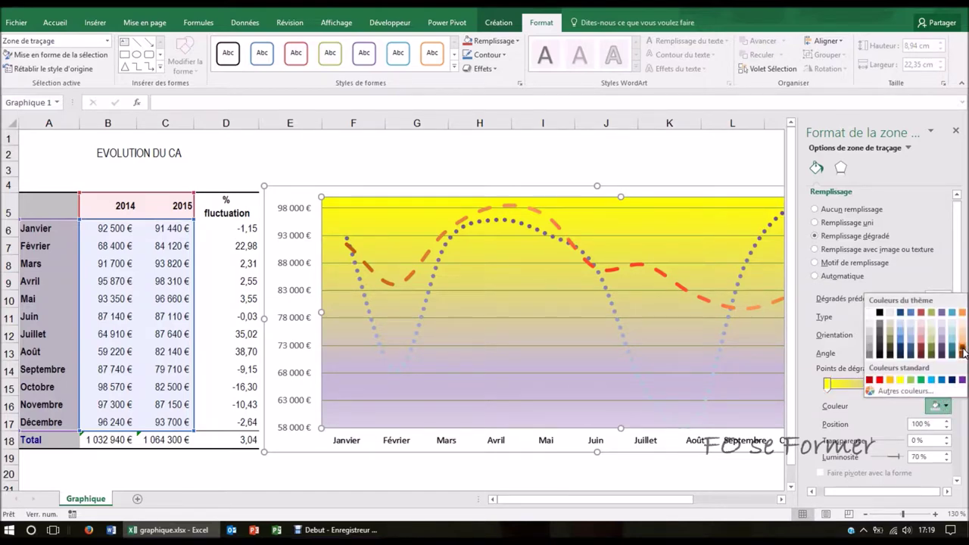
{"action": "left_click", "coordinate": [962, 350]}
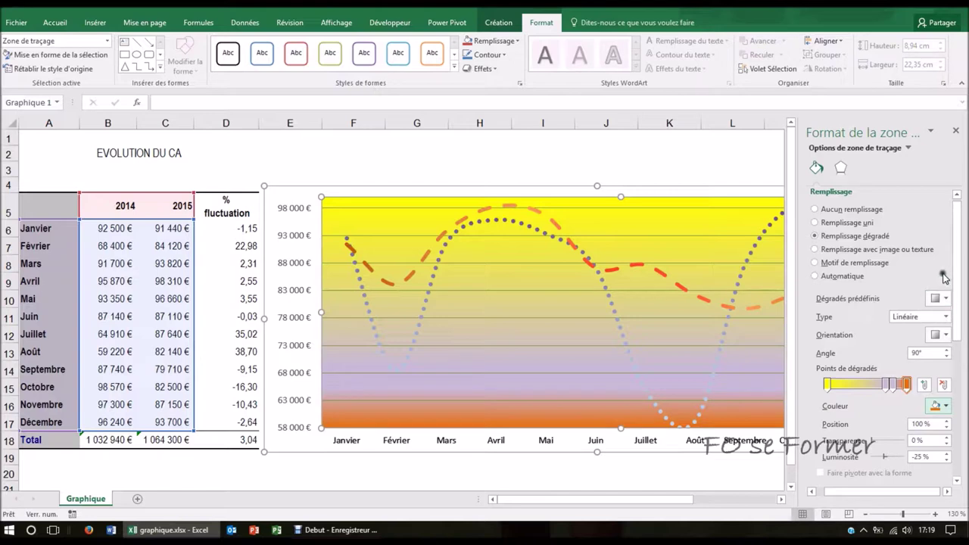
{"action": "left_click", "coordinate": [953, 133]}
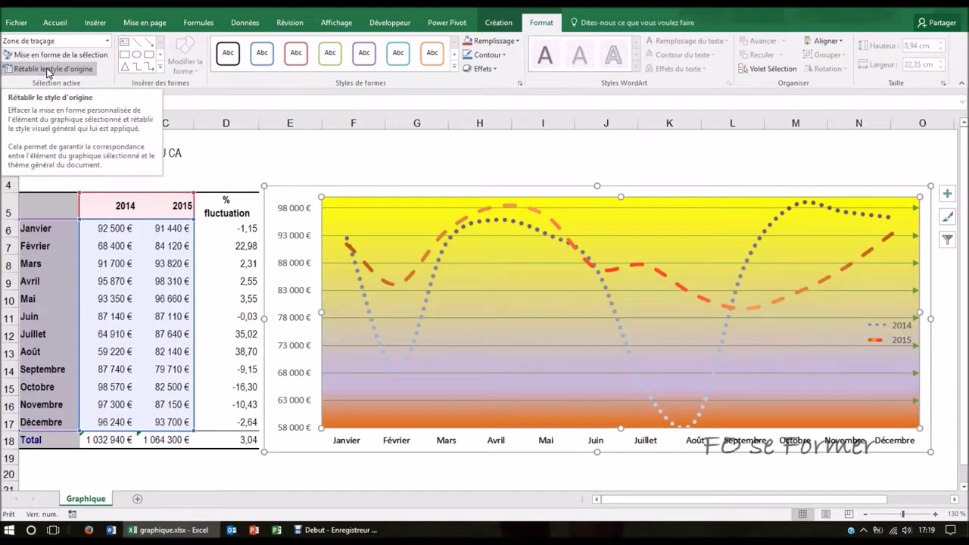
{"action": "left_click", "coordinate": [47, 70]}
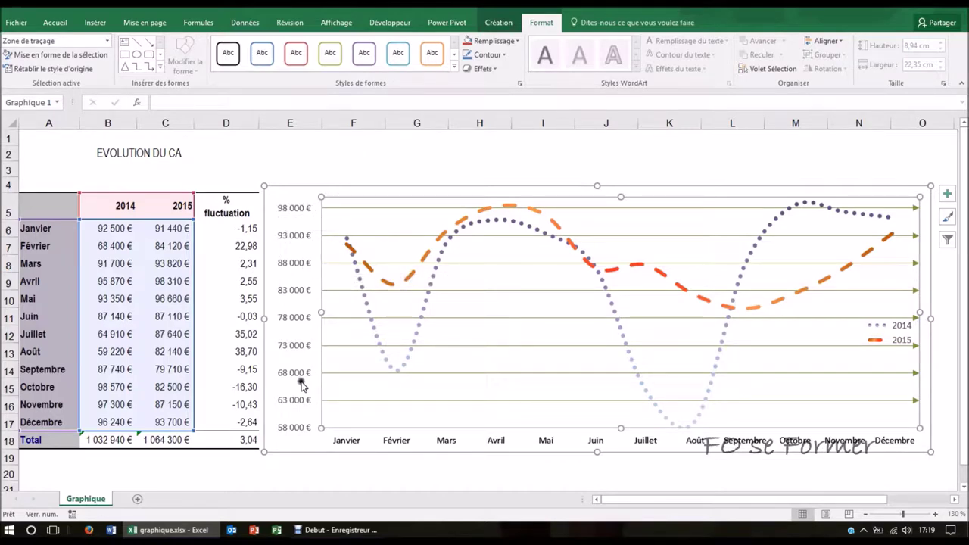
{"action": "left_click", "coordinate": [300, 214]}
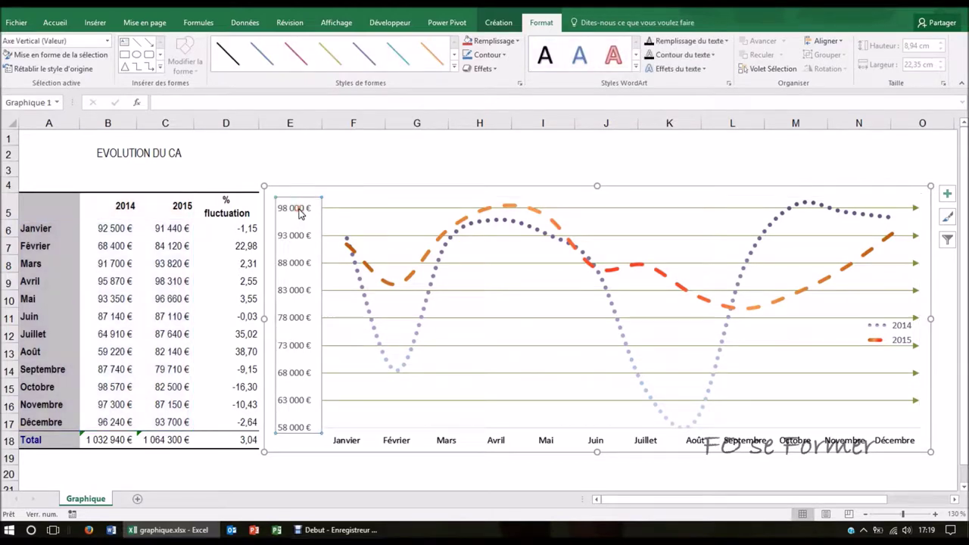
{"action": "left_click", "coordinate": [90, 60]}
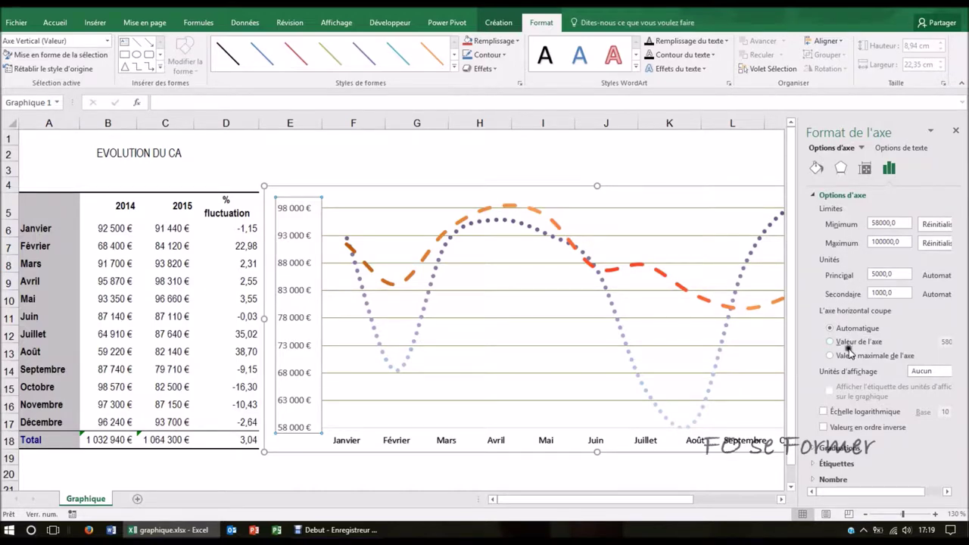
{"action": "left_click", "coordinate": [840, 449]}
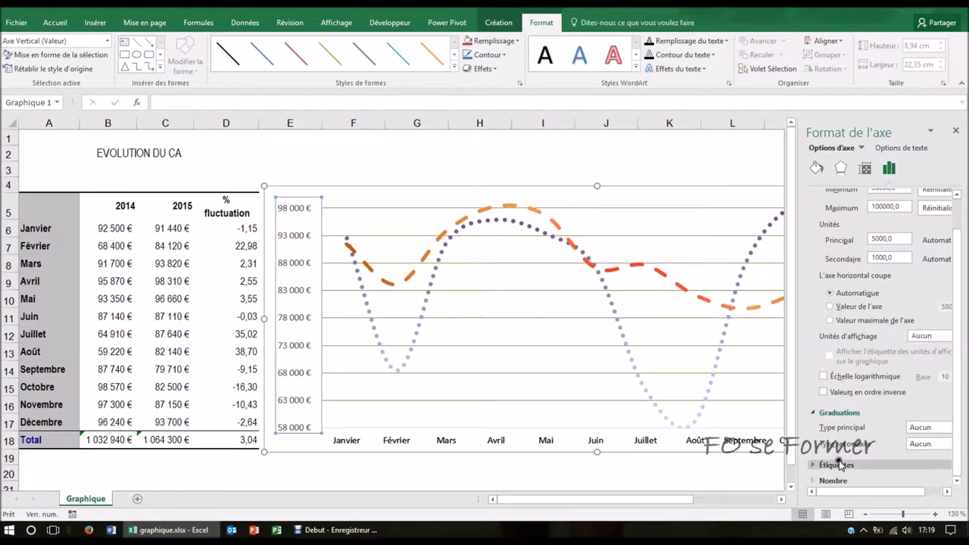
{"action": "scroll", "coordinate": [840, 465], "scroll_direction": "up", "scroll_amount": 2}
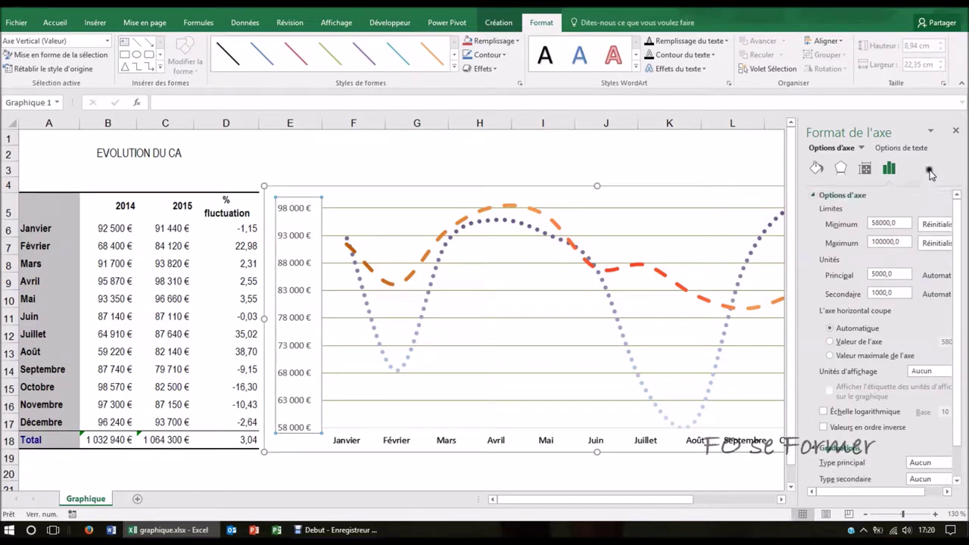
{"action": "left_click", "coordinate": [956, 133]}
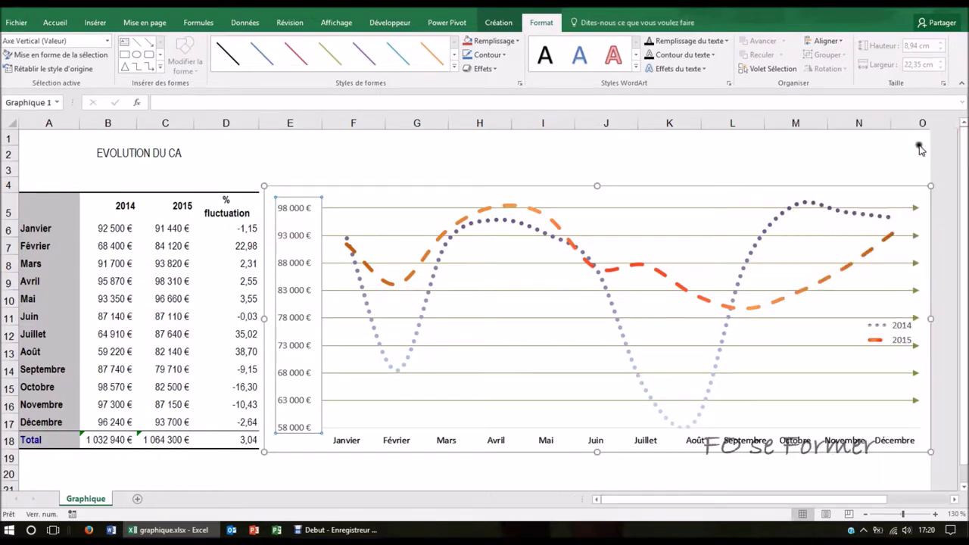
{"action": "left_click", "coordinate": [819, 207]}
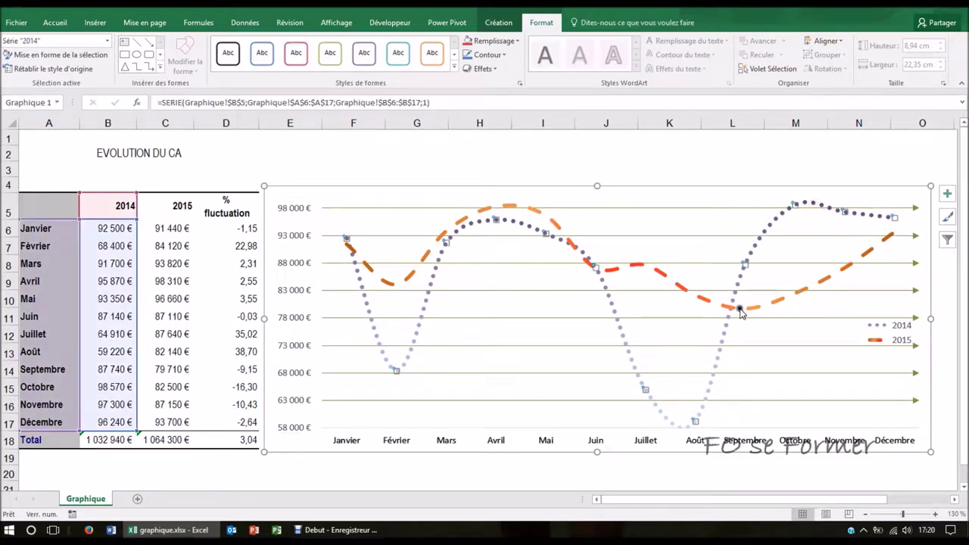
{"action": "left_click", "coordinate": [67, 56]}
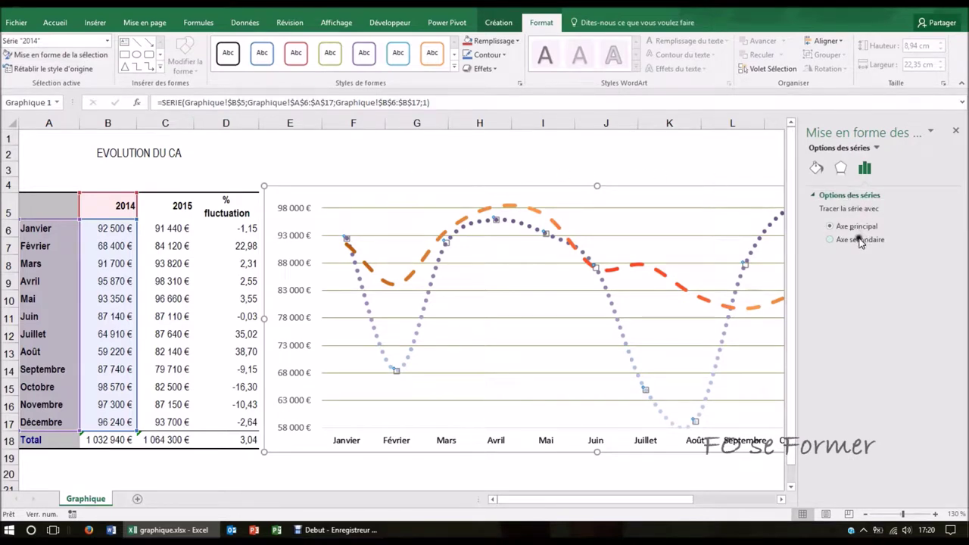
{"action": "left_click", "coordinate": [817, 168]}
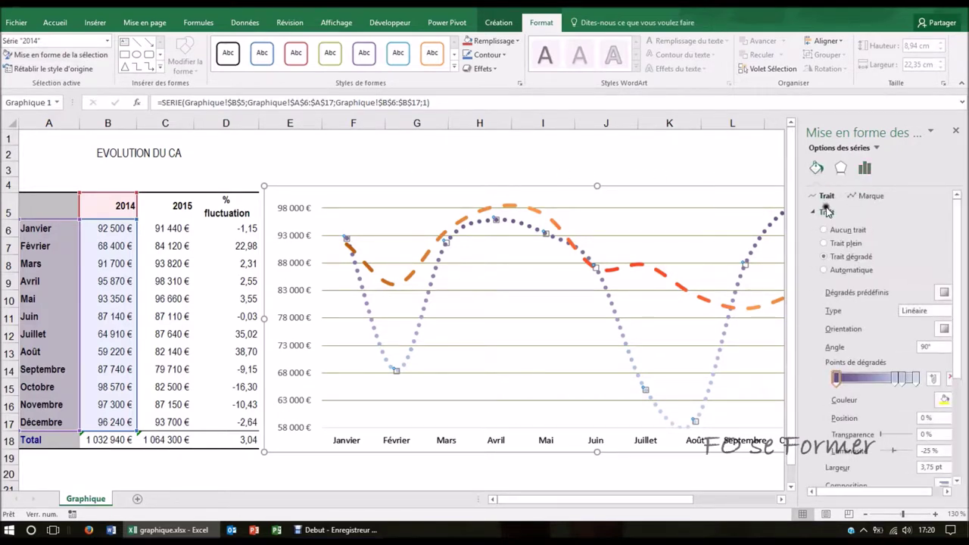
{"action": "left_click", "coordinate": [869, 196]}
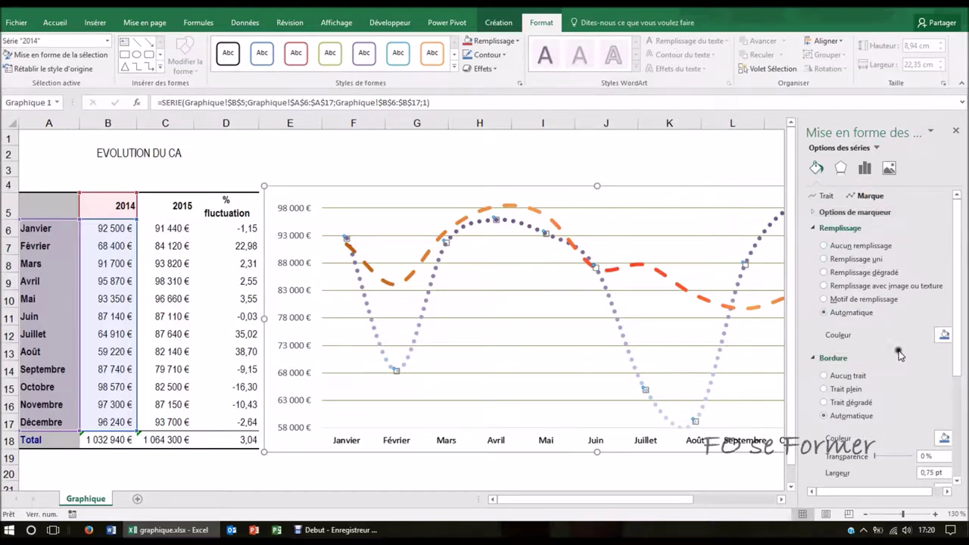
{"action": "scroll", "coordinate": [890, 412], "scroll_direction": "down", "scroll_amount": 5}
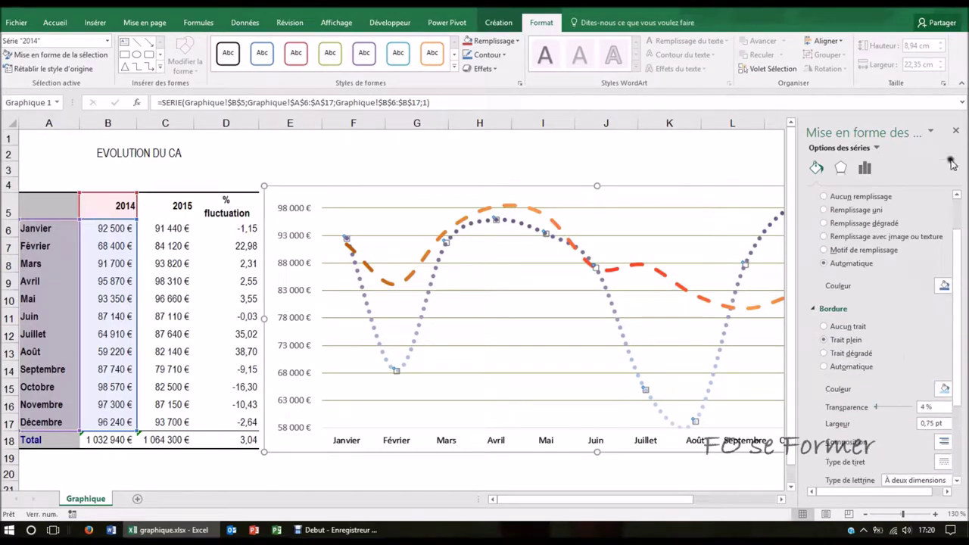
{"action": "left_click", "coordinate": [955, 130]}
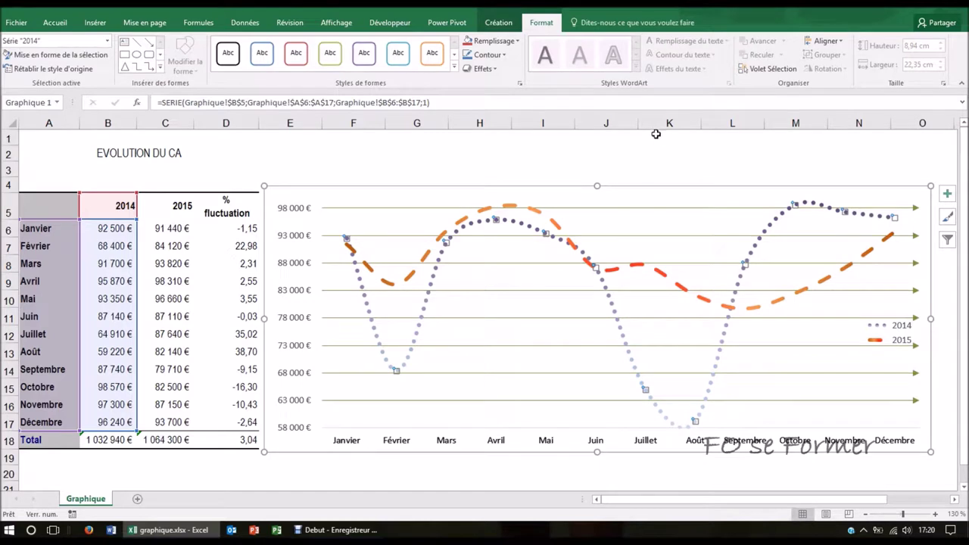
Step: Apply a green shape style to the plot area and an orange one to the chart area
{"action": "left_click", "coordinate": [394, 200]}
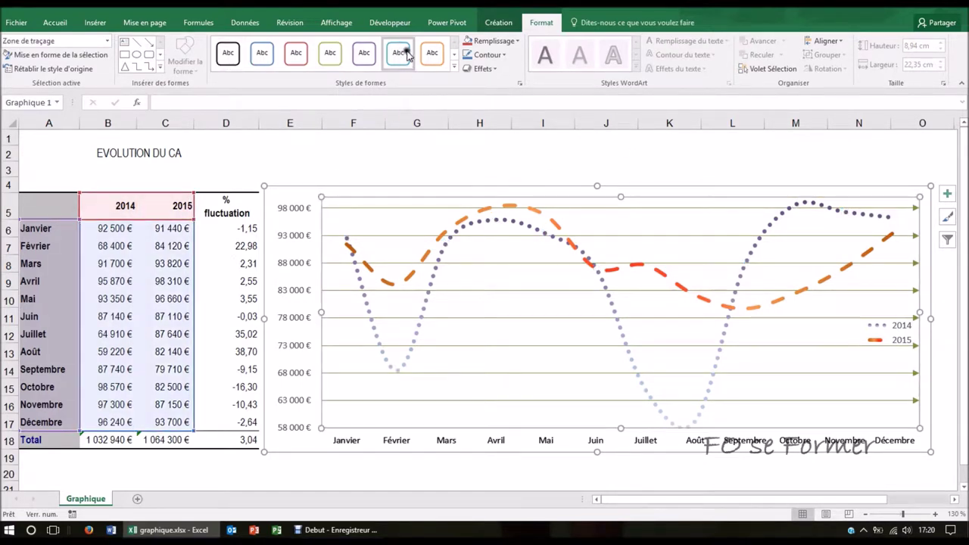
{"action": "left_click", "coordinate": [453, 66]}
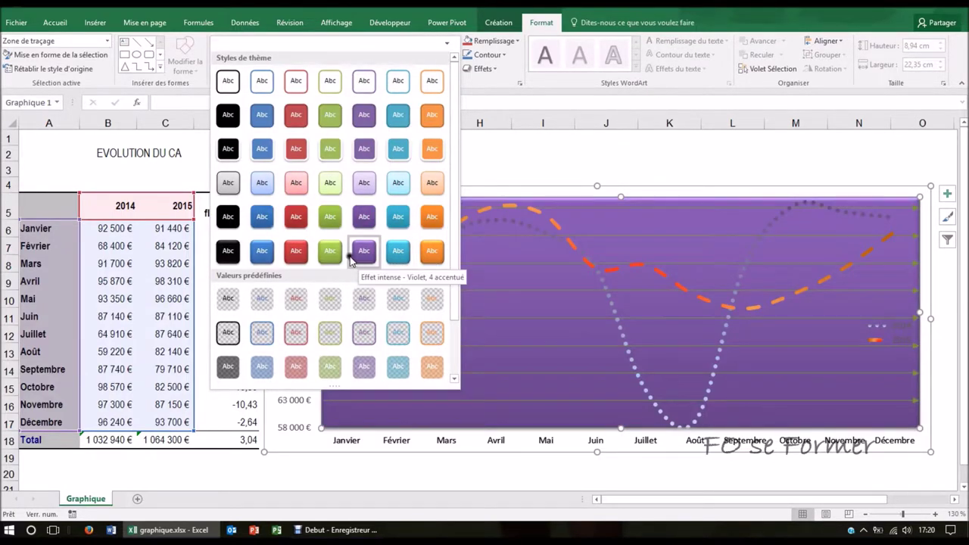
{"action": "left_click", "coordinate": [331, 253]}
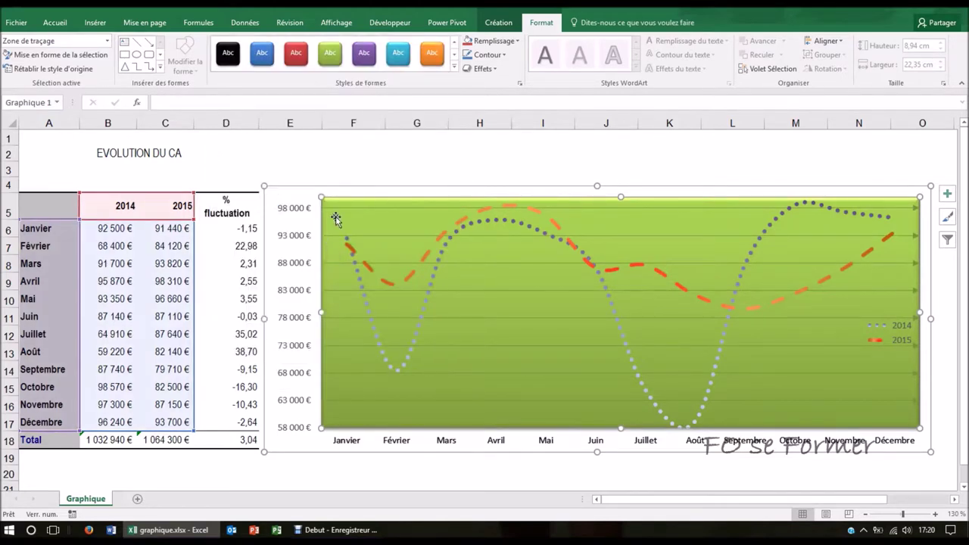
{"action": "left_click", "coordinate": [335, 185]}
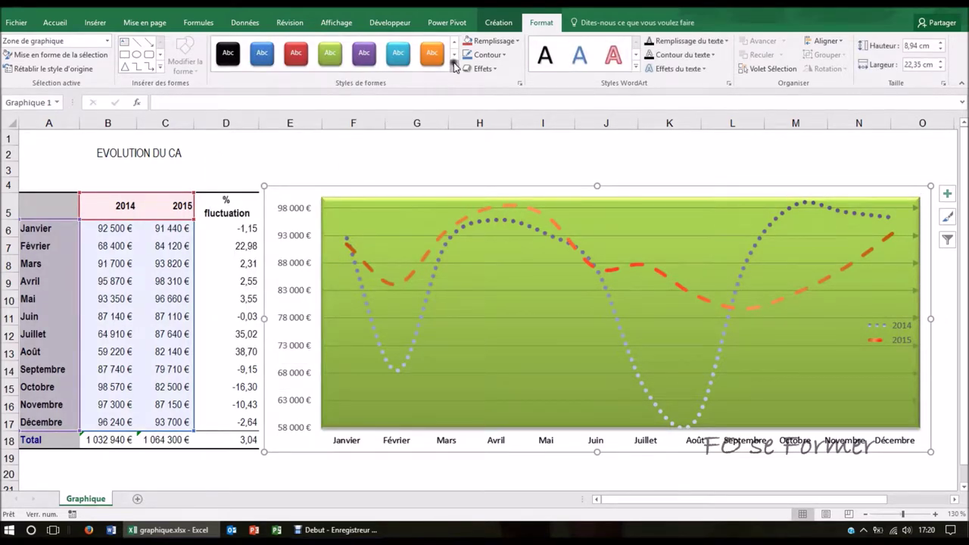
{"action": "left_click", "coordinate": [455, 67]}
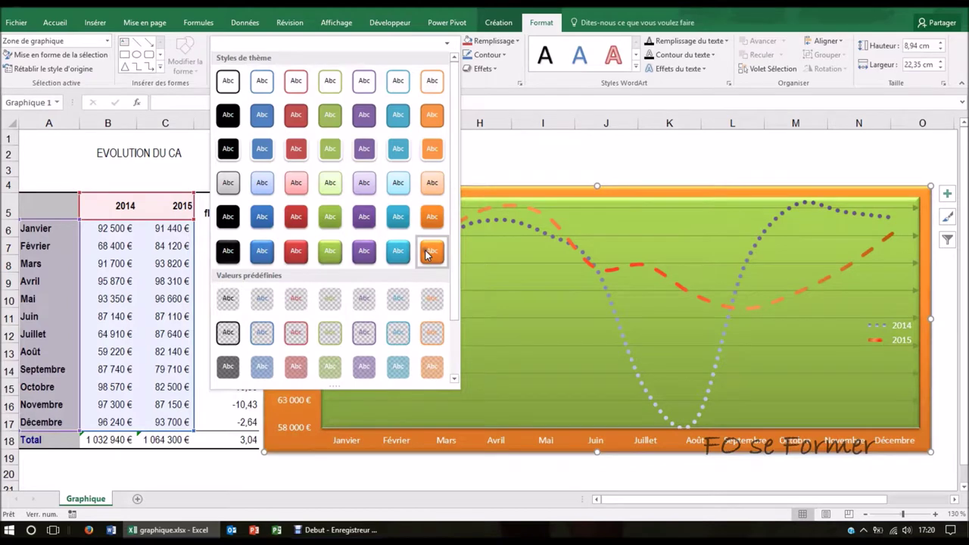
{"action": "left_click", "coordinate": [428, 253]}
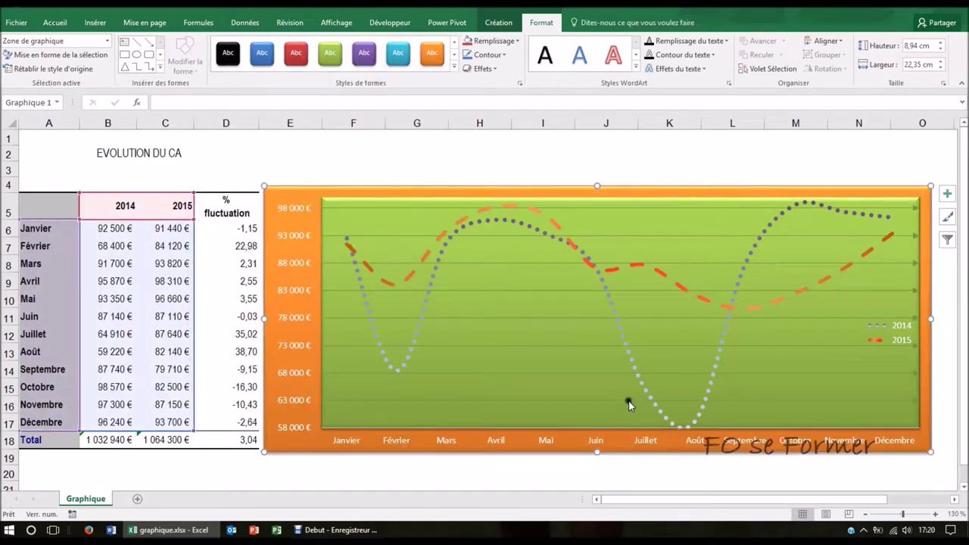
Step: Apply the Effet intense shape style to the 2014 series and deselect the chart
{"action": "left_click", "coordinate": [740, 287]}
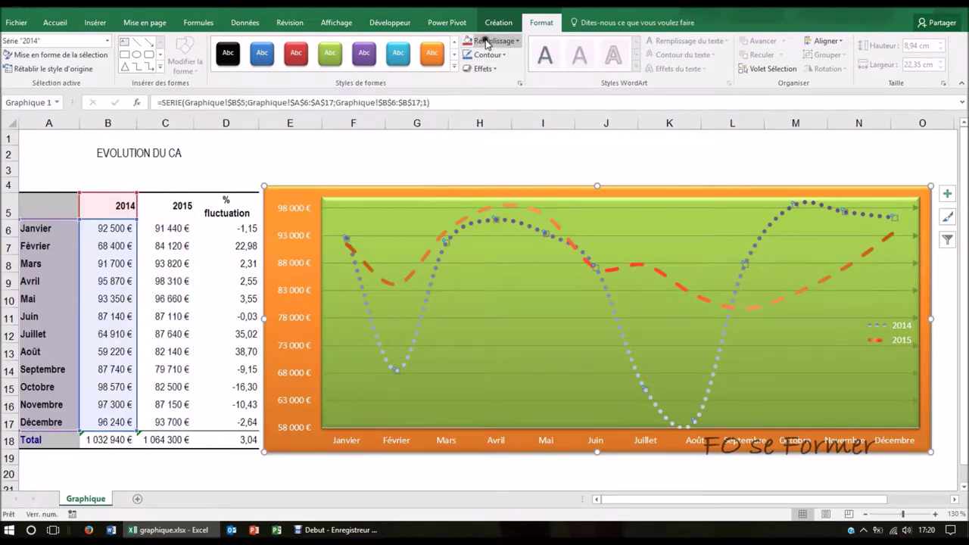
{"action": "left_click", "coordinate": [454, 69]}
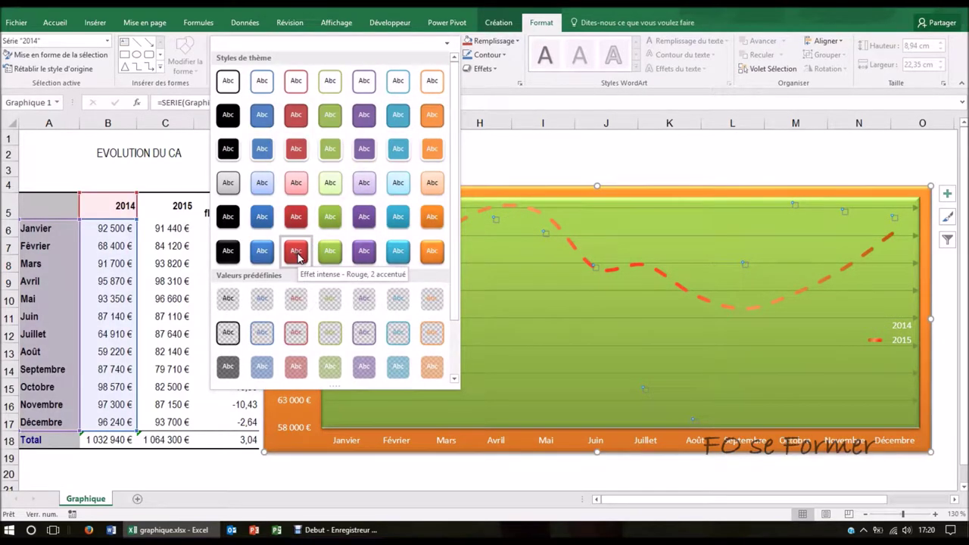
{"action": "left_click", "coordinate": [299, 257]}
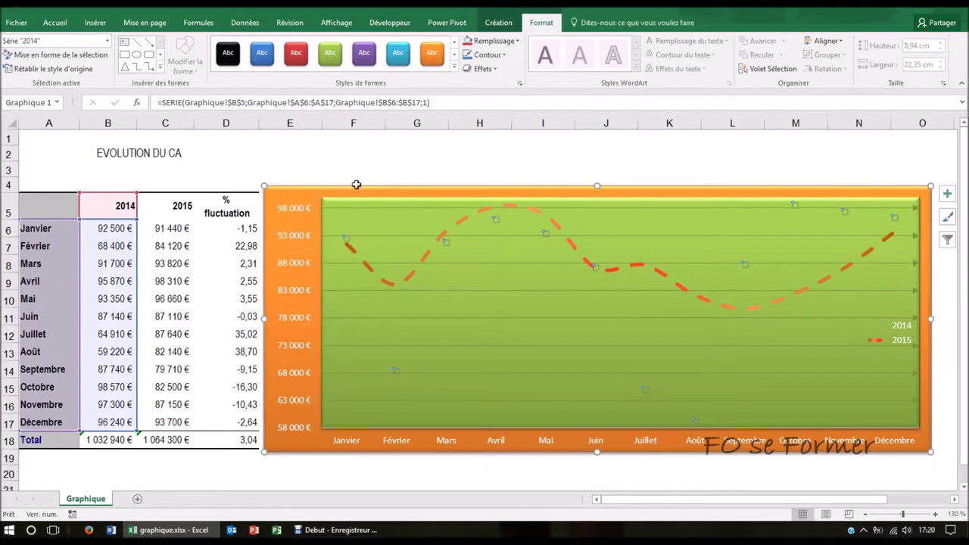
{"action": "left_click", "coordinate": [596, 161]}
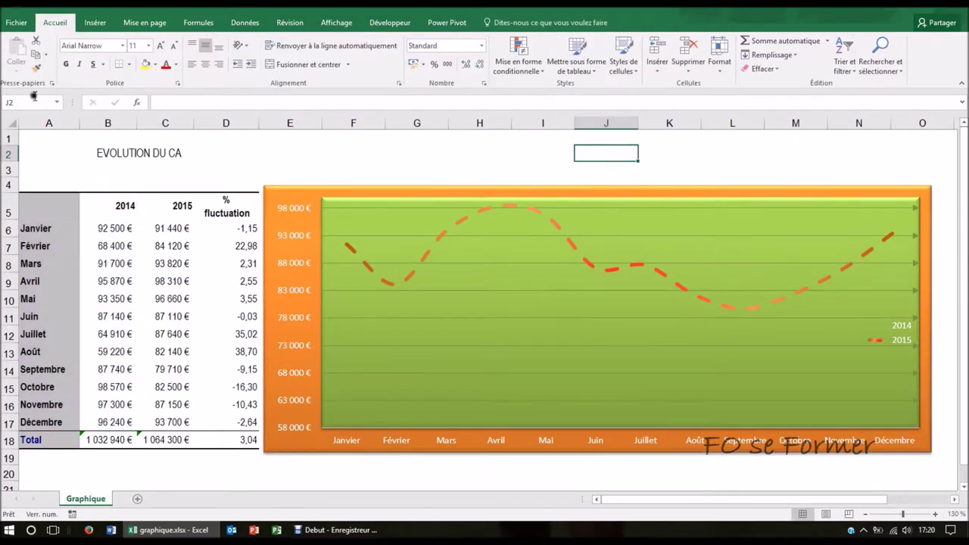
Step: Reset the revenue chart to its original style
{"action": "left_click", "coordinate": [340, 192]}
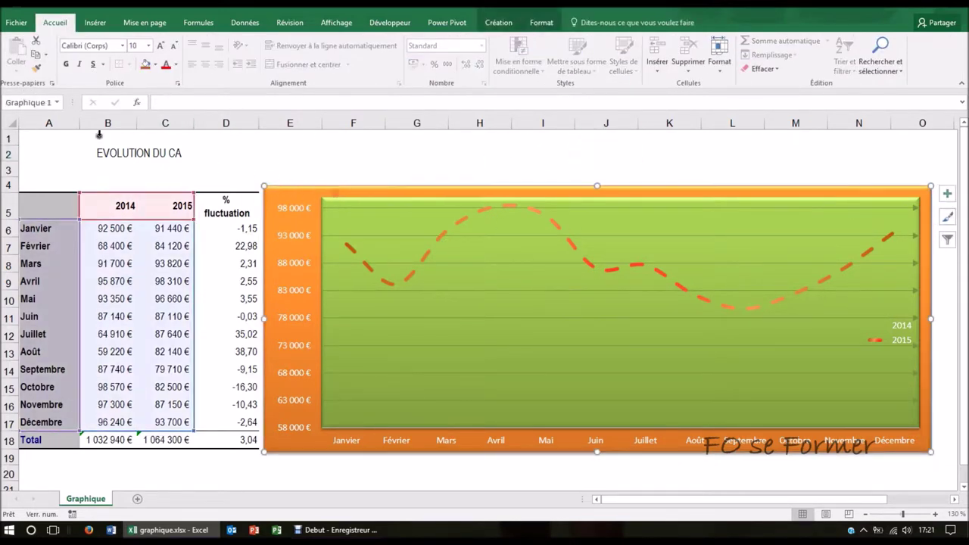
{"action": "left_click", "coordinate": [543, 28]}
{"action": "left_click", "coordinate": [75, 81]}
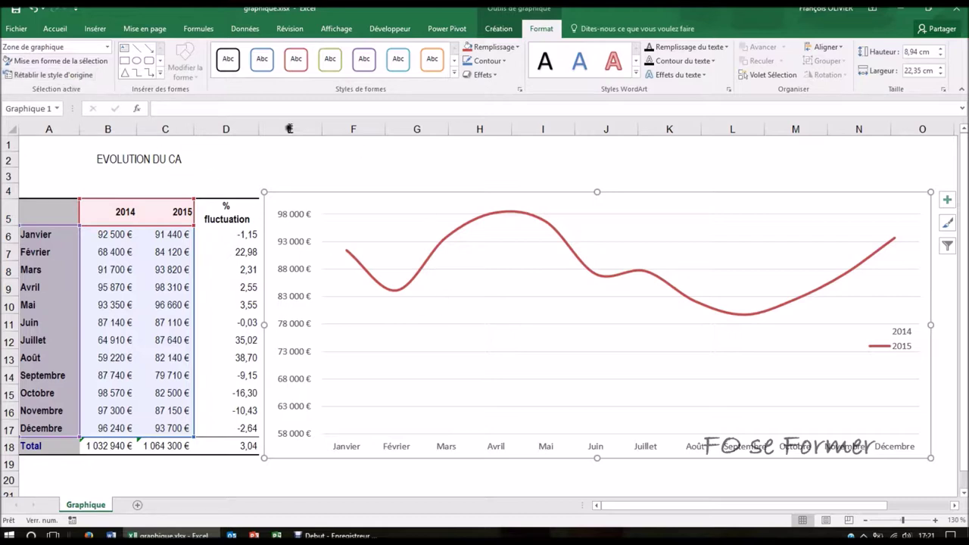
Step: Give the 2014 series a marker fill colour and a black line
{"action": "left_click", "coordinate": [107, 47]}
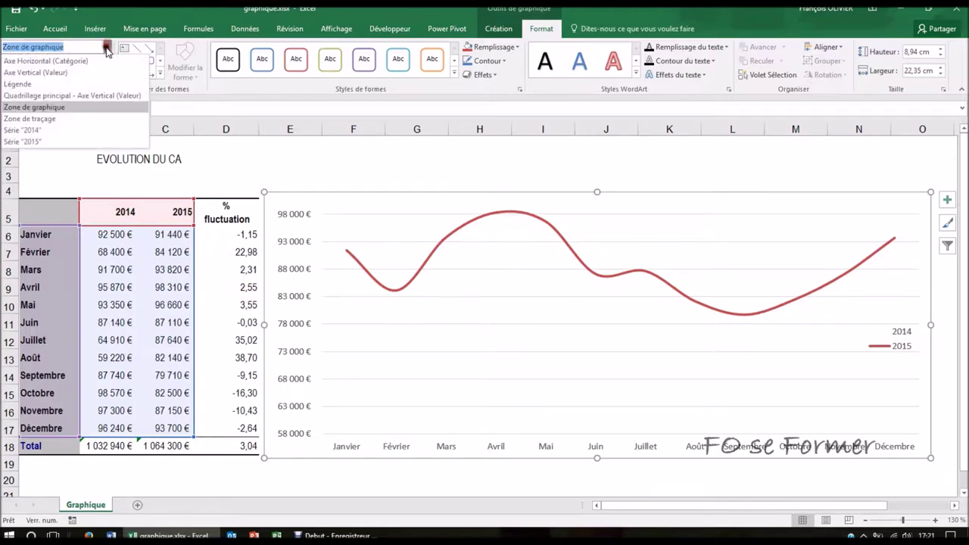
{"action": "left_click", "coordinate": [90, 133]}
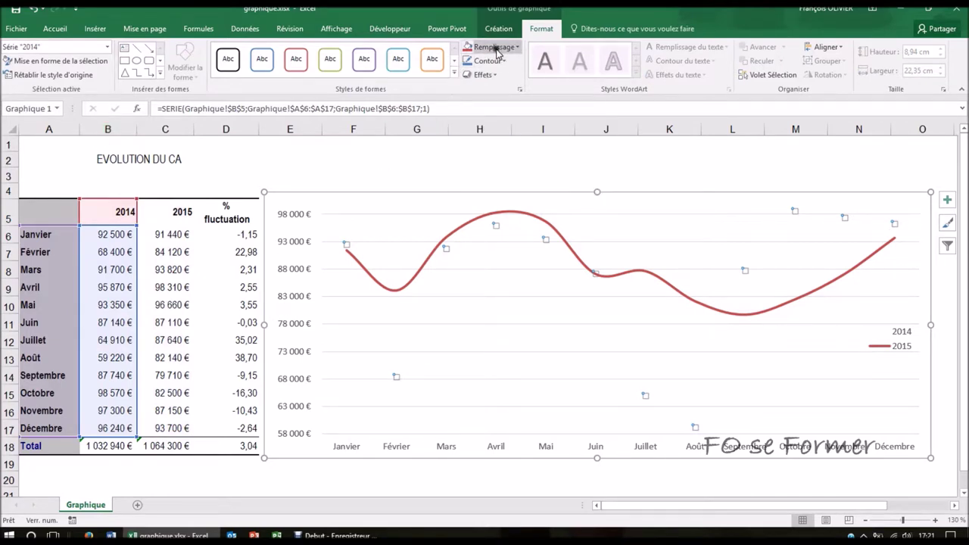
{"action": "left_click", "coordinate": [496, 48]}
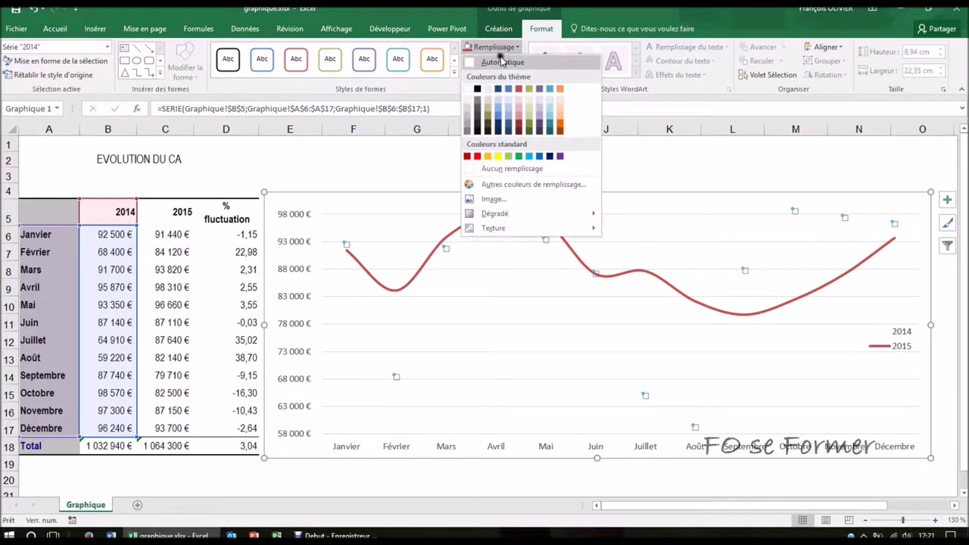
{"action": "left_click", "coordinate": [498, 110]}
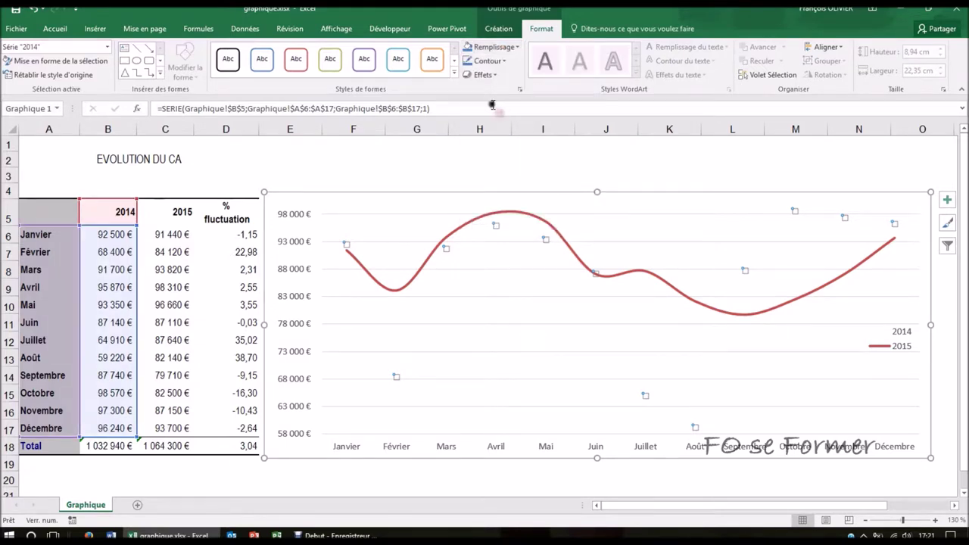
{"action": "left_click", "coordinate": [487, 61]}
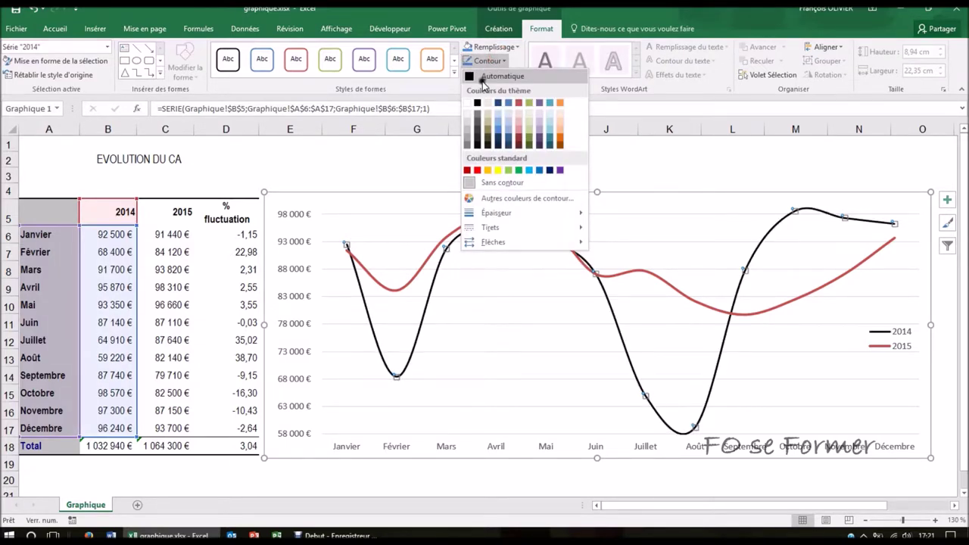
{"action": "left_click", "coordinate": [483, 79]}
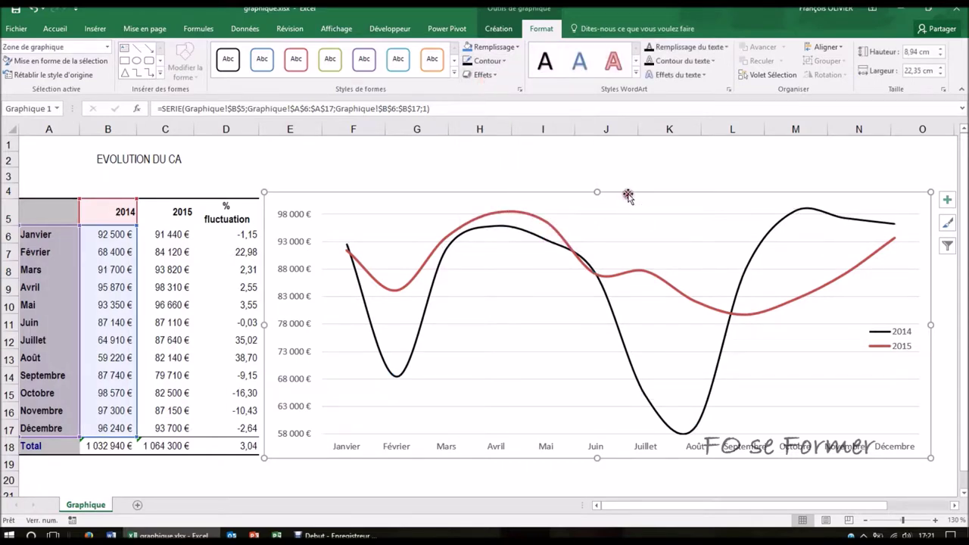
Step: Browse the chart area's shape styles, fill, outline and effects without applying any
{"action": "left_click", "coordinate": [677, 242]}
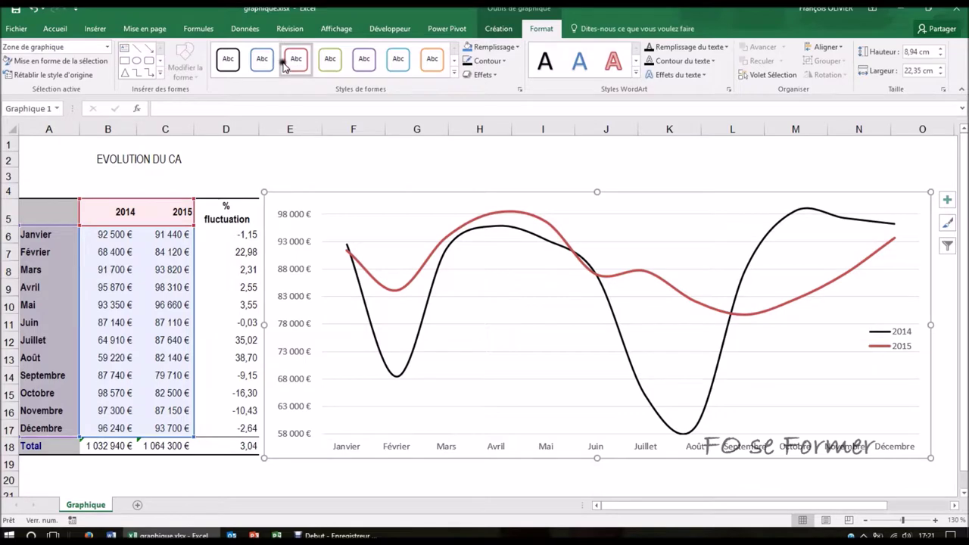
{"action": "left_click", "coordinate": [453, 74]}
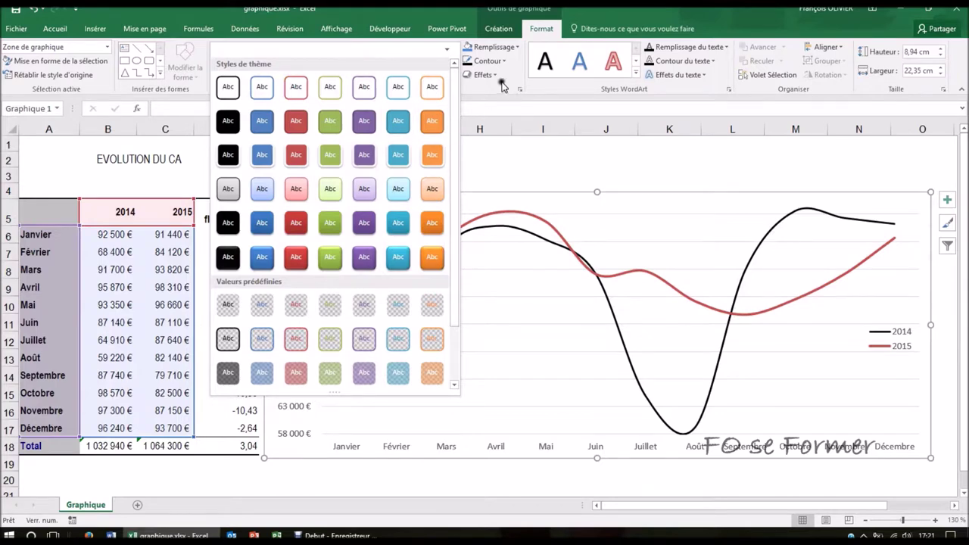
{"action": "left_click", "coordinate": [504, 81]}
{"action": "left_click", "coordinate": [515, 48]}
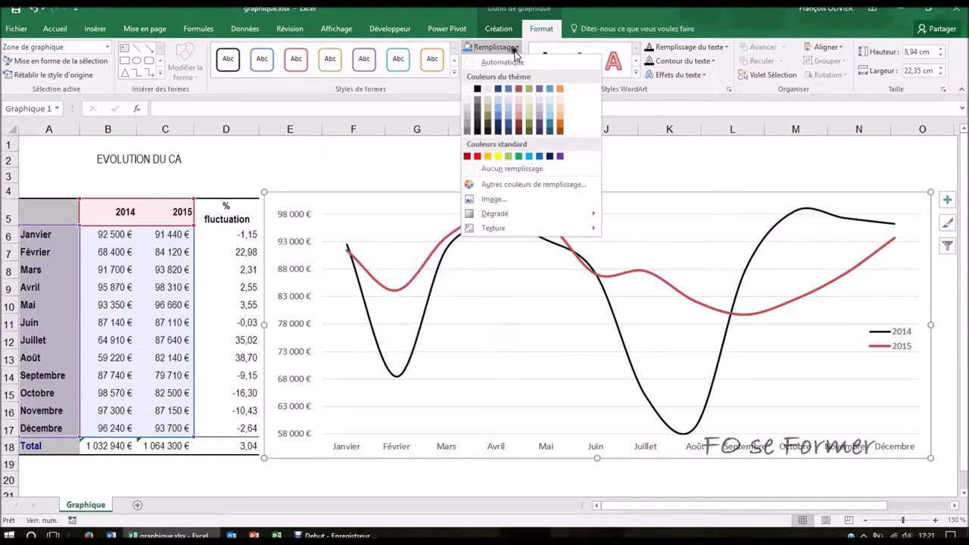
{"action": "left_click", "coordinate": [516, 48]}
{"action": "left_click", "coordinate": [500, 62]}
{"action": "left_click", "coordinate": [500, 61]}
{"action": "left_click", "coordinate": [489, 75]}
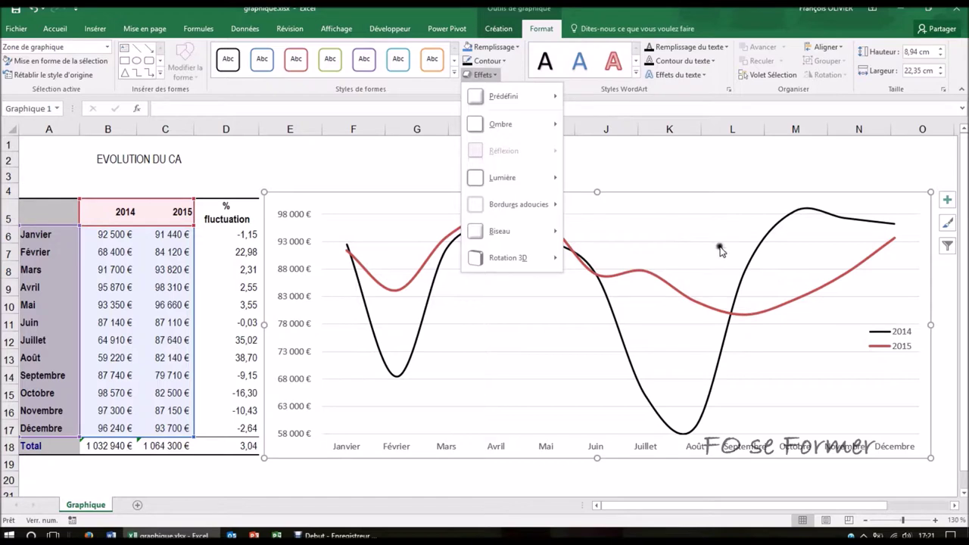
{"action": "left_click", "coordinate": [752, 258]}
Step: Apply a Prédéfini shape effect preset to the 2014 line
{"action": "left_click", "coordinate": [754, 261]}
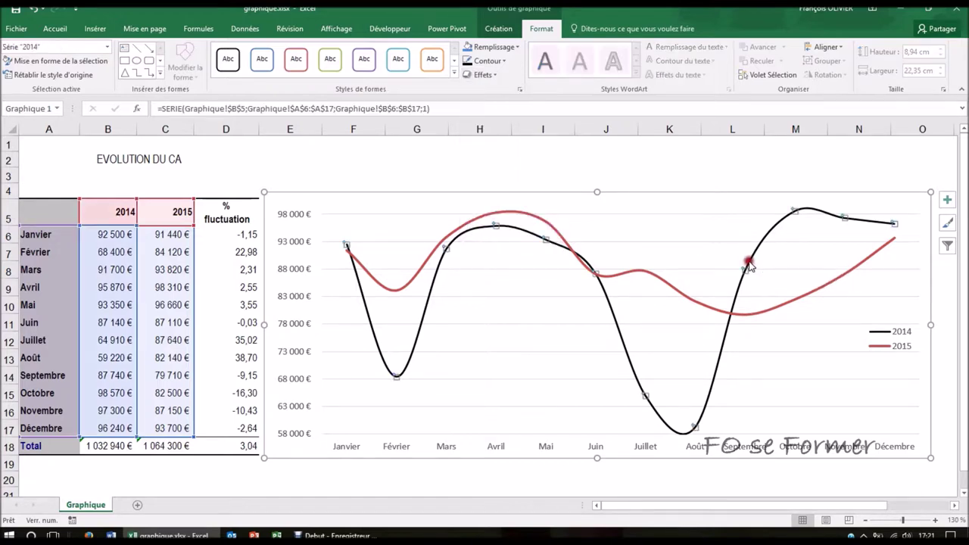
{"action": "left_click", "coordinate": [484, 75]}
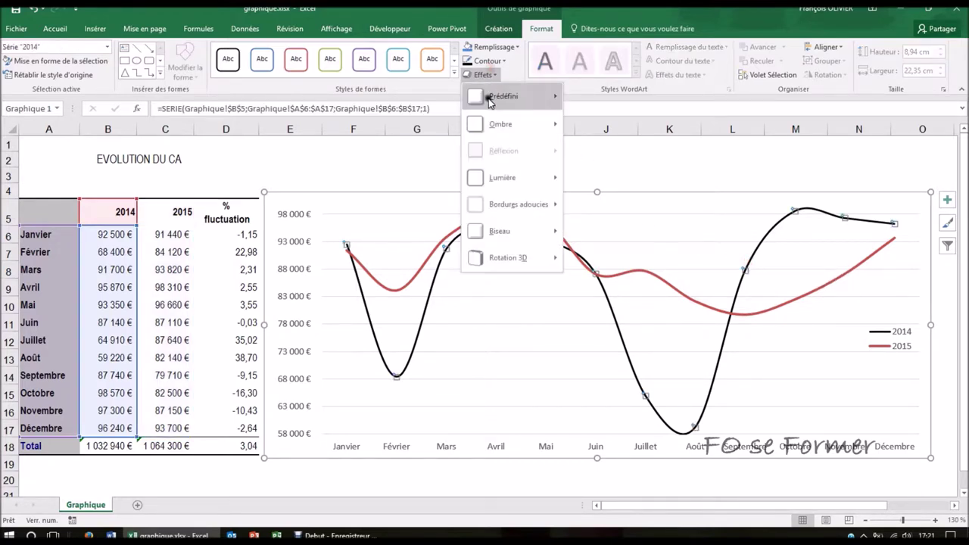
{"action": "mouse_move", "coordinate": [489, 101]}
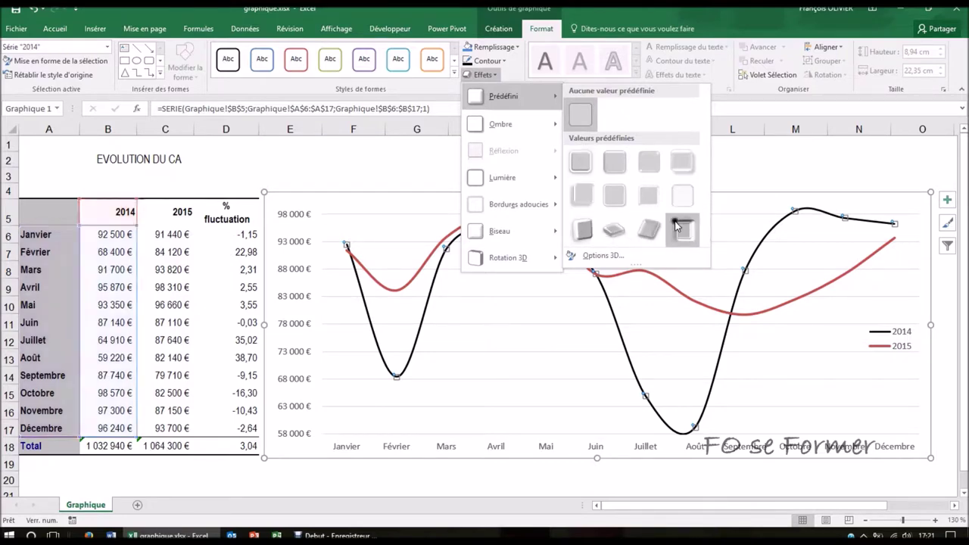
{"action": "left_click", "coordinate": [684, 162]}
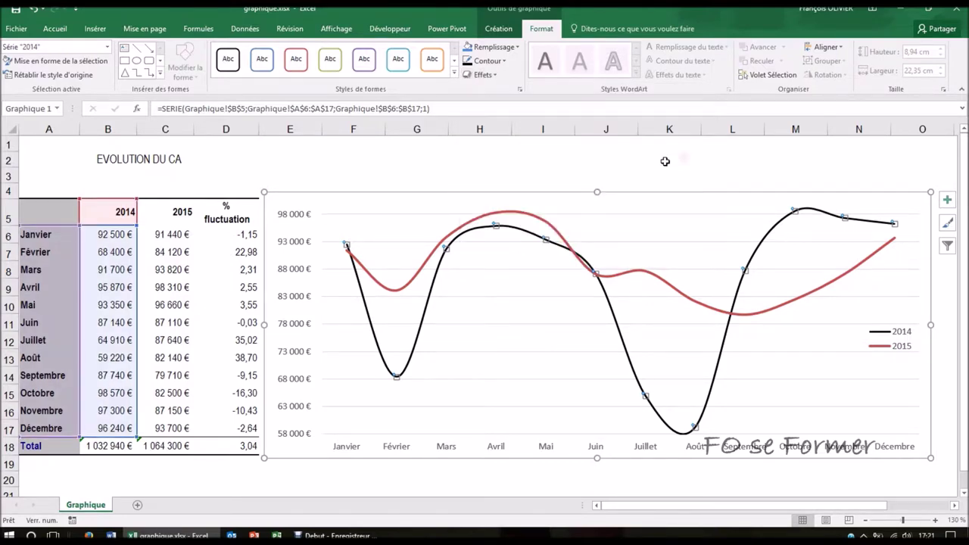
{"action": "left_click", "coordinate": [666, 158]}
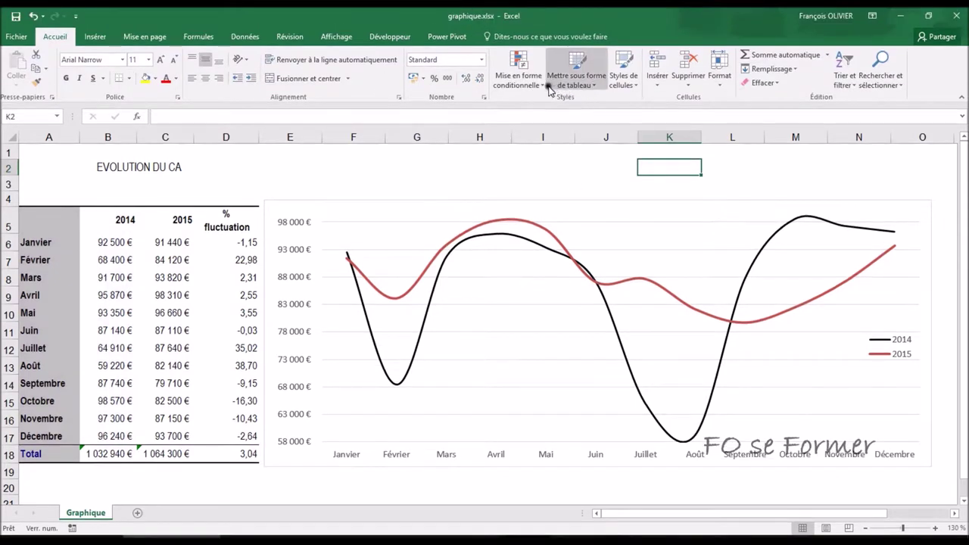
Step: Give the vertical value axis labels a red outlined WordArt style
{"action": "left_click", "coordinate": [528, 205]}
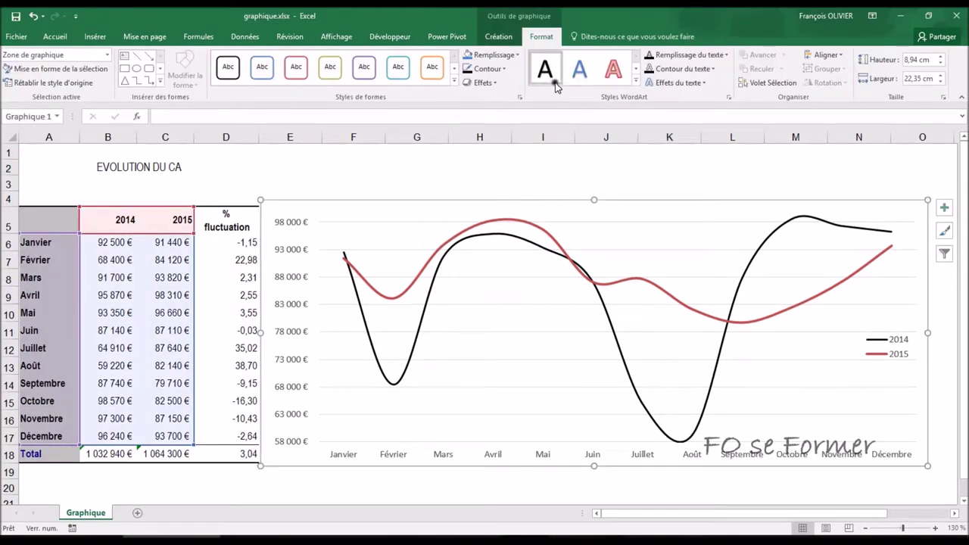
{"action": "left_click", "coordinate": [299, 227]}
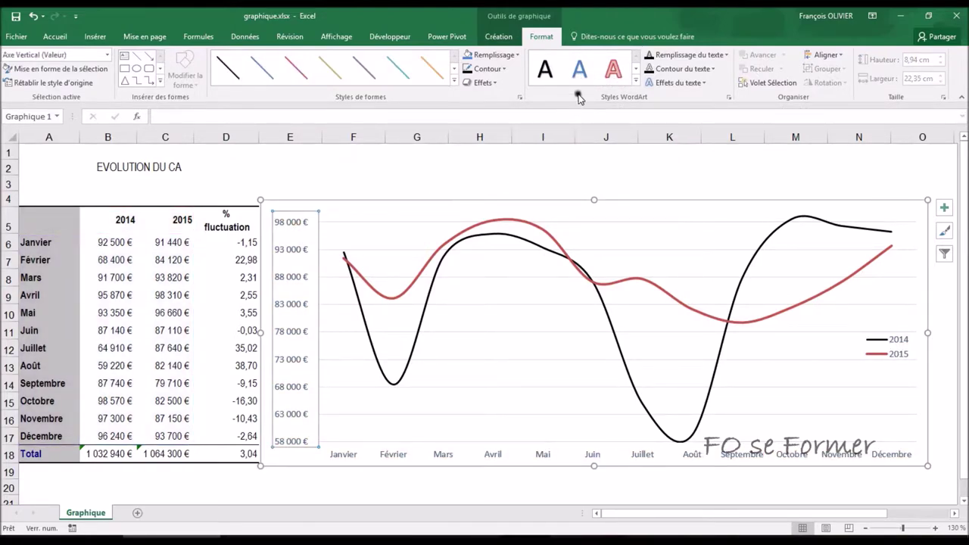
{"action": "left_click", "coordinate": [611, 72]}
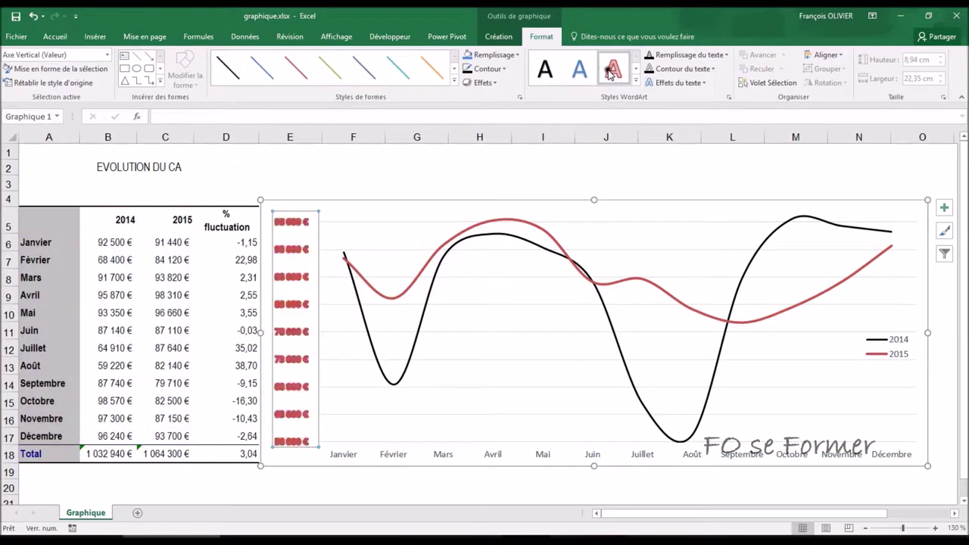
Step: Apply a bold WordArt text style to the horizontal axis month labels
{"action": "left_click", "coordinate": [587, 456]}
{"action": "left_click", "coordinate": [627, 79]}
{"action": "left_click", "coordinate": [633, 80]}
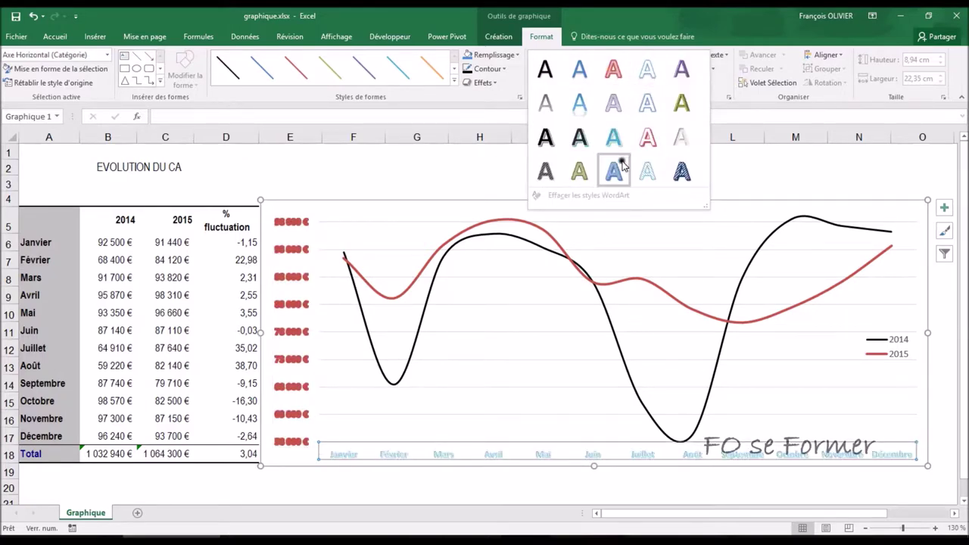
{"action": "left_click", "coordinate": [581, 145]}
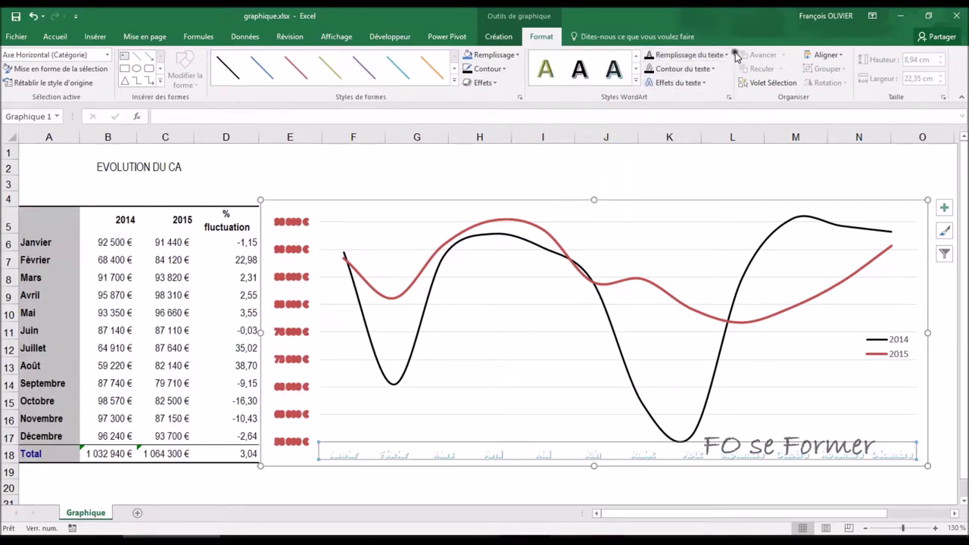
Step: Set a text fill colour and dark outline for the month labels, browsing text effects
{"action": "left_click", "coordinate": [727, 55]}
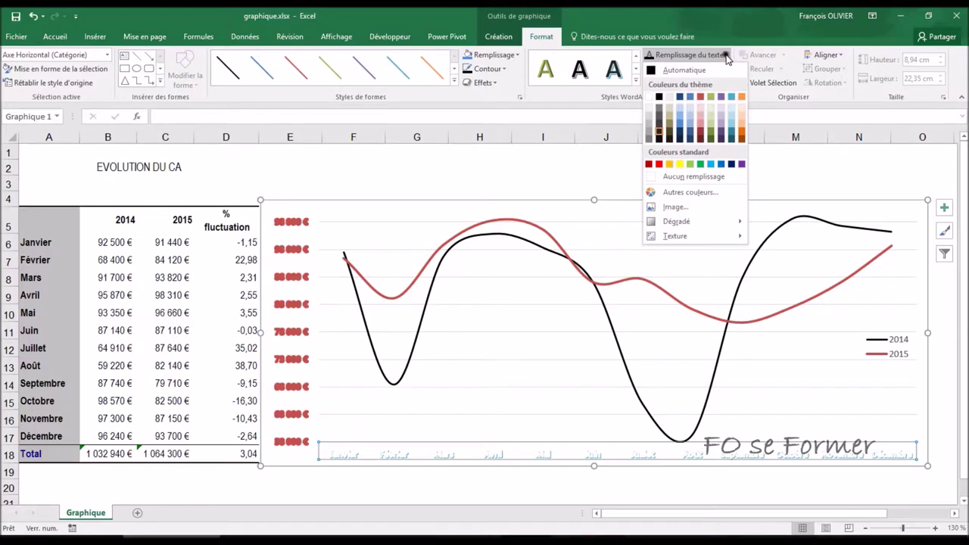
{"action": "left_click", "coordinate": [698, 133]}
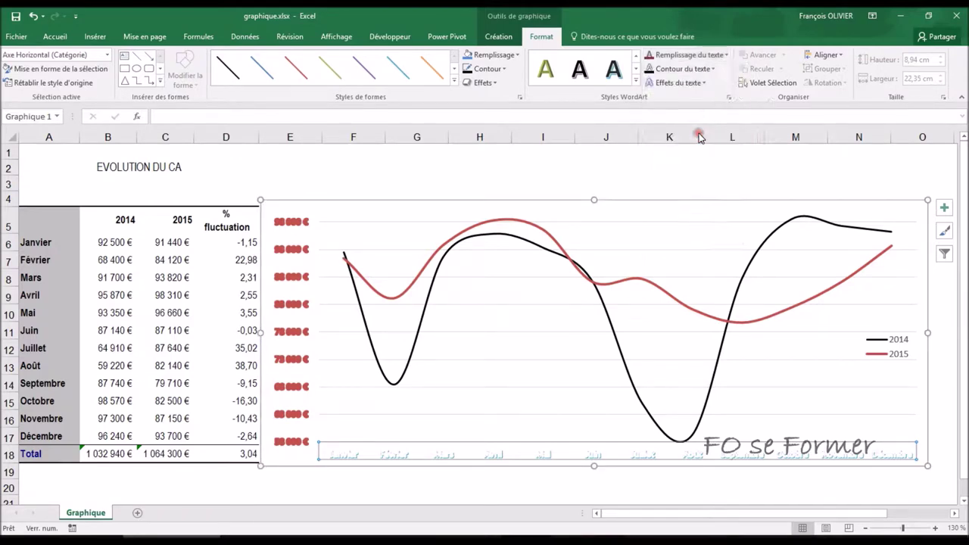
{"action": "left_click", "coordinate": [707, 69]}
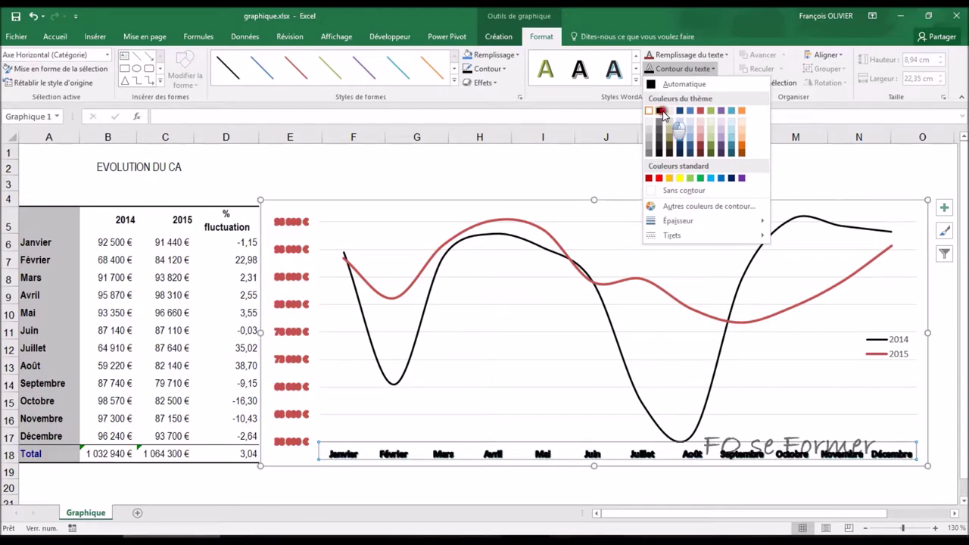
{"action": "left_click", "coordinate": [671, 121]}
{"action": "left_click", "coordinate": [692, 85]}
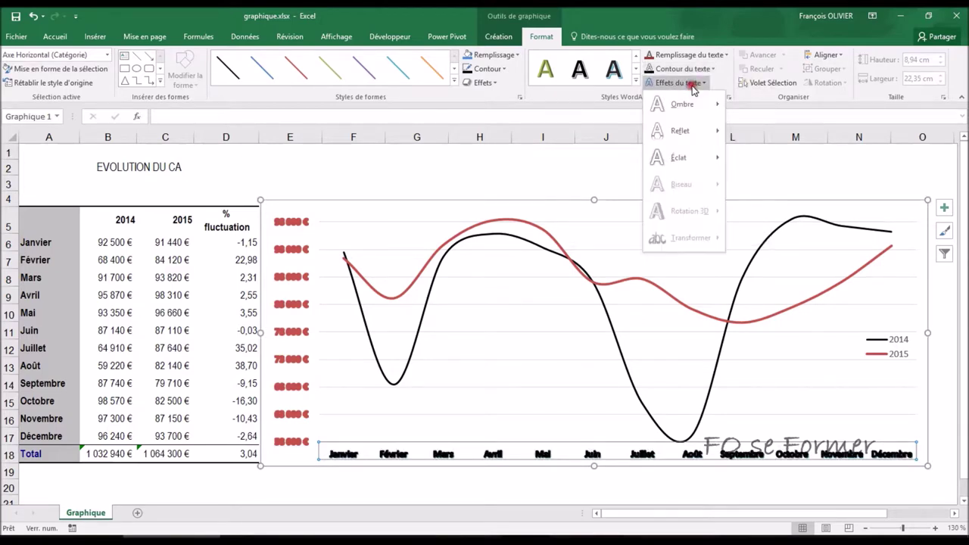
{"action": "mouse_move", "coordinate": [689, 102]}
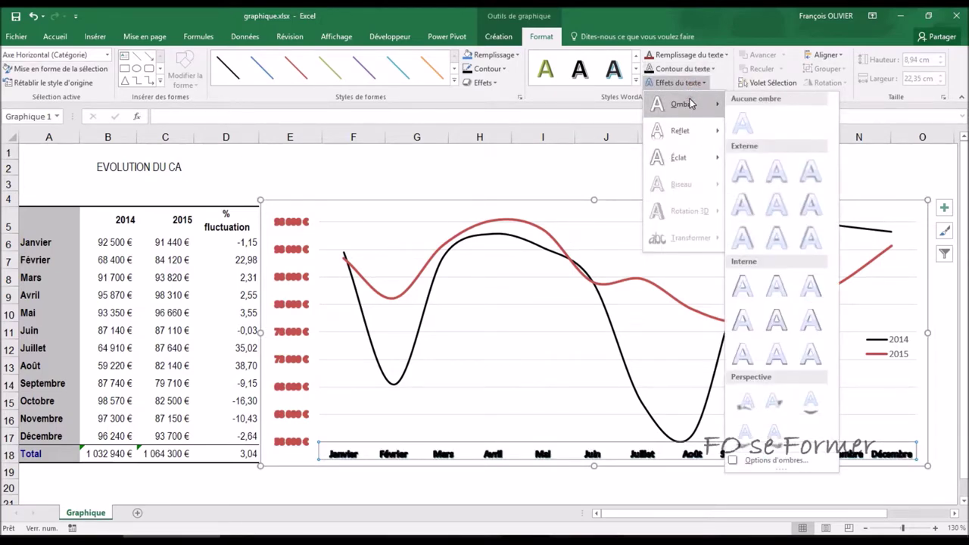
{"action": "mouse_move", "coordinate": [687, 165]}
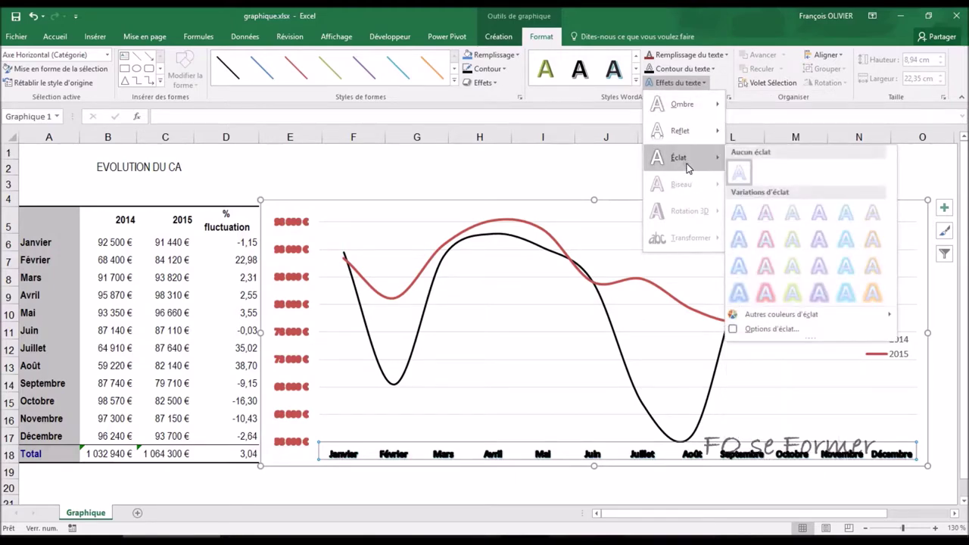
{"action": "left_click", "coordinate": [552, 114]}
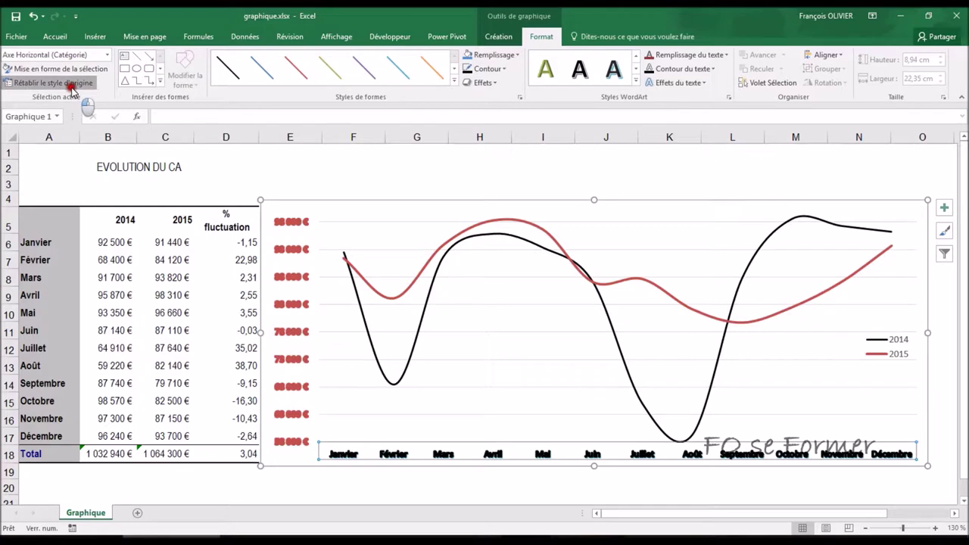
Step: Reset both axes' labels to plain grey text, removing the WordArt and red glow
{"action": "left_click", "coordinate": [72, 84]}
{"action": "left_click", "coordinate": [292, 221]}
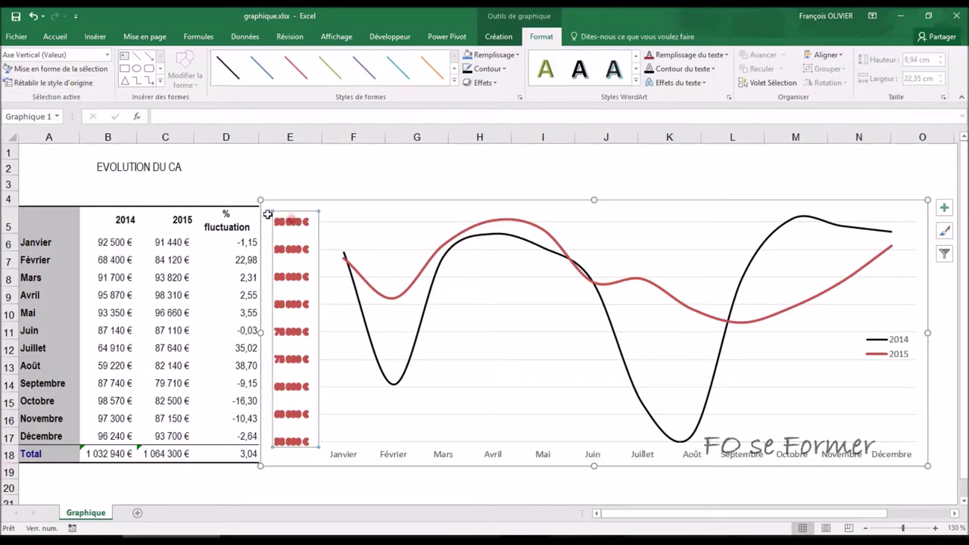
{"action": "left_click", "coordinate": [72, 84]}
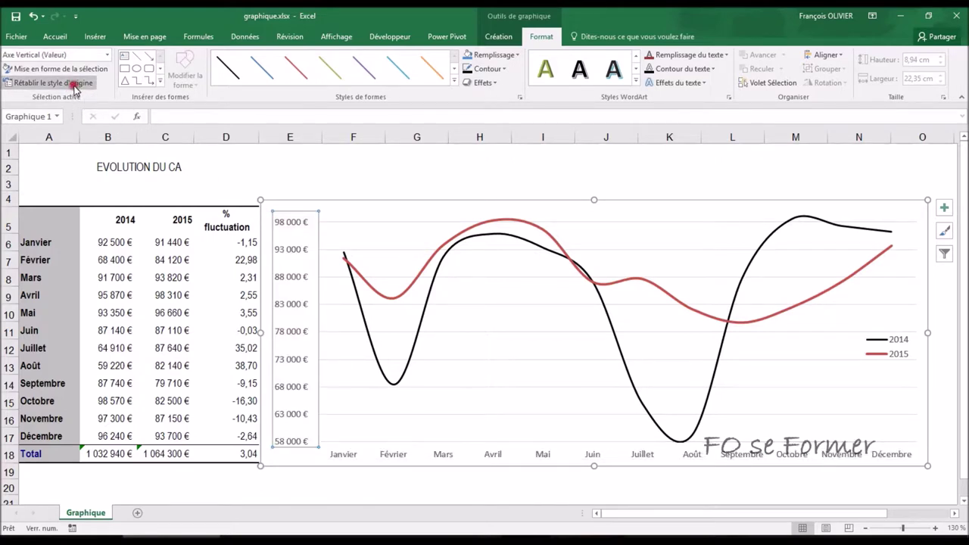
{"action": "left_click", "coordinate": [452, 206]}
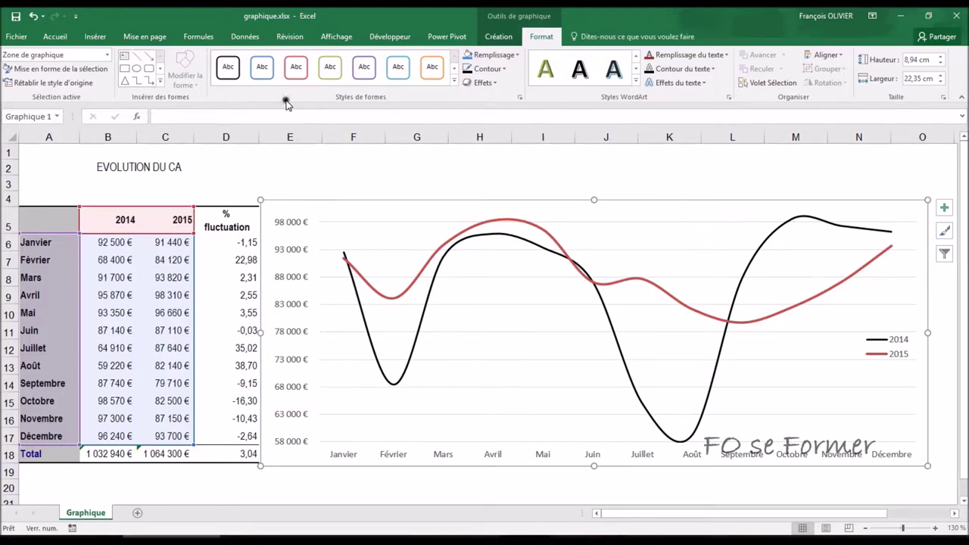
Step: Draw a line from mid-chart to the 2014 August low, styled as a thick red arrow
{"action": "left_click", "coordinate": [149, 58]}
{"action": "left_click_drag", "start_coordinate": [541, 321], "coordinate": [675, 433]}
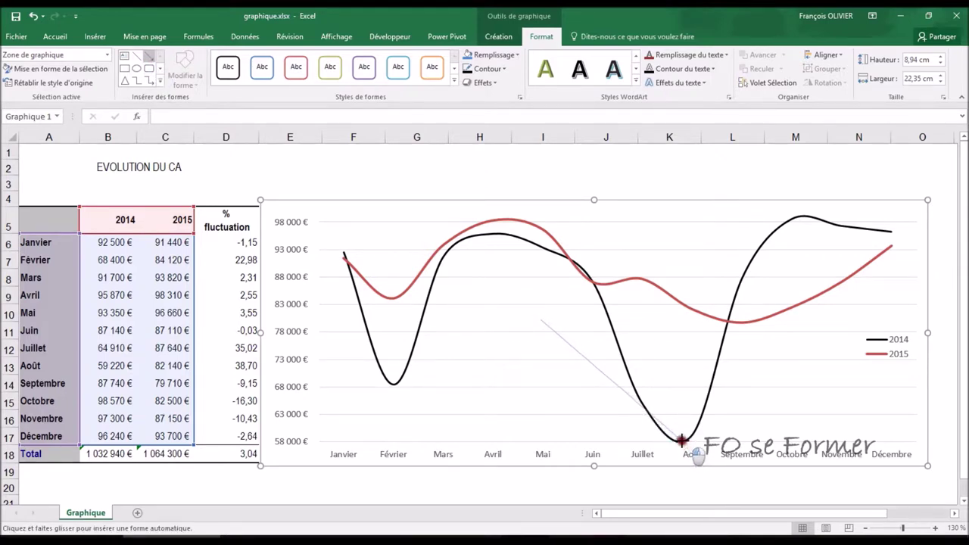
{"action": "left_click_drag", "start_coordinate": [675, 433], "coordinate": [682, 439]}
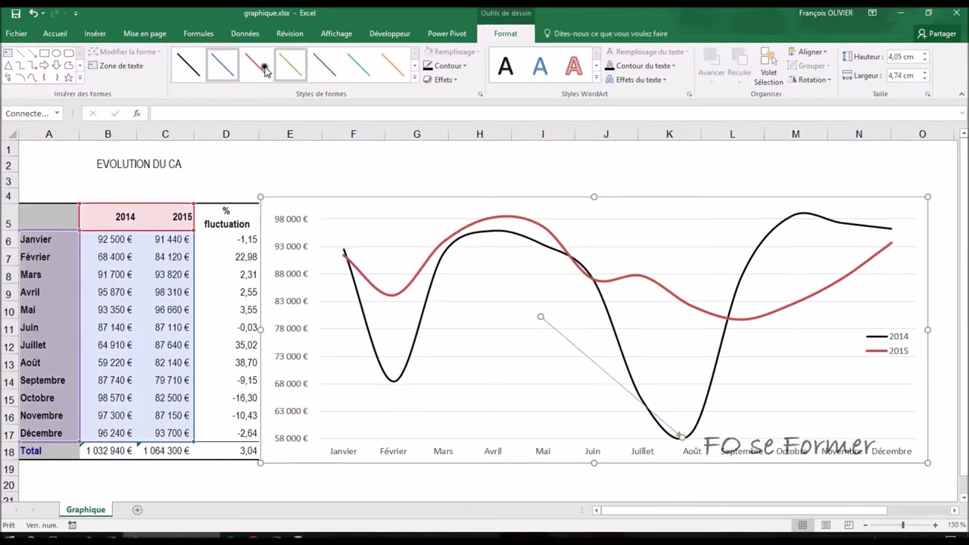
{"action": "left_click", "coordinate": [193, 70]}
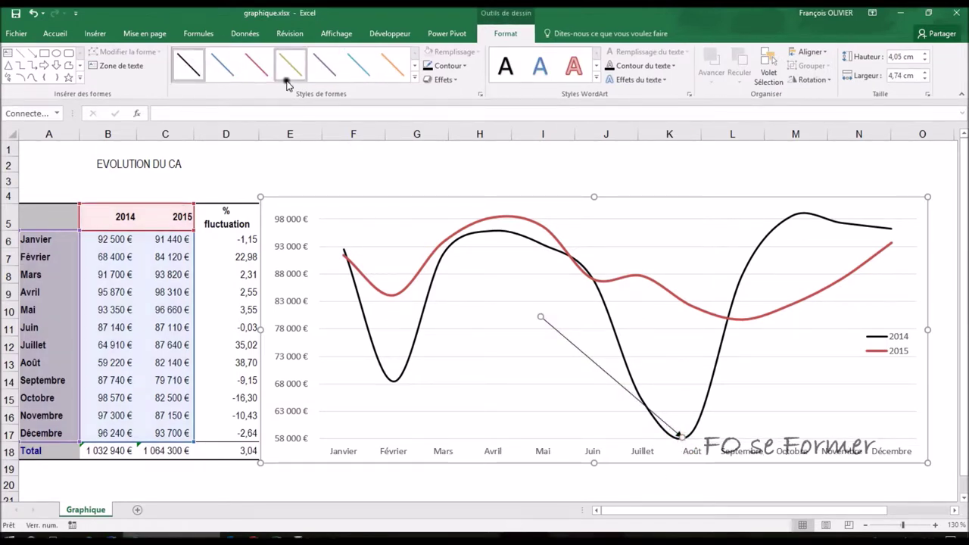
{"action": "left_click", "coordinate": [259, 75]}
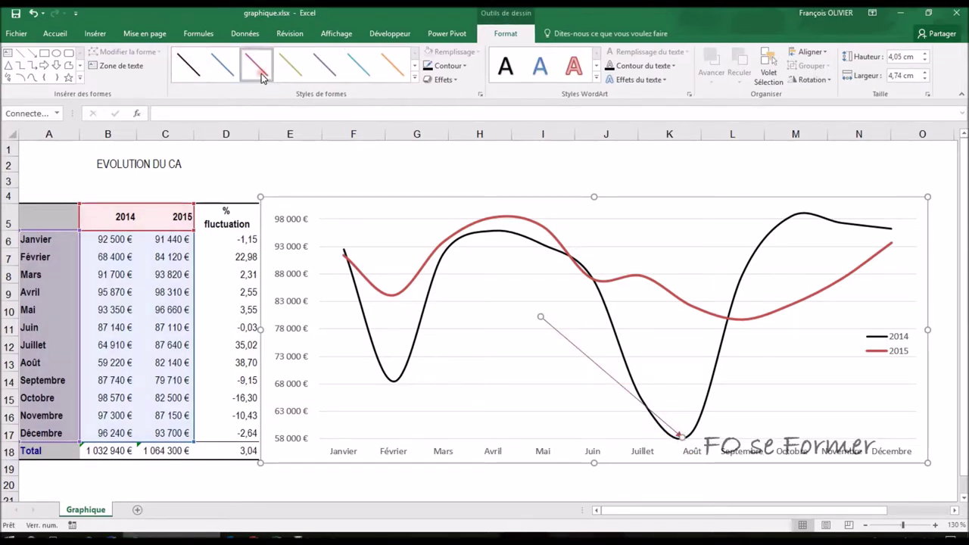
{"action": "left_click", "coordinate": [415, 80]}
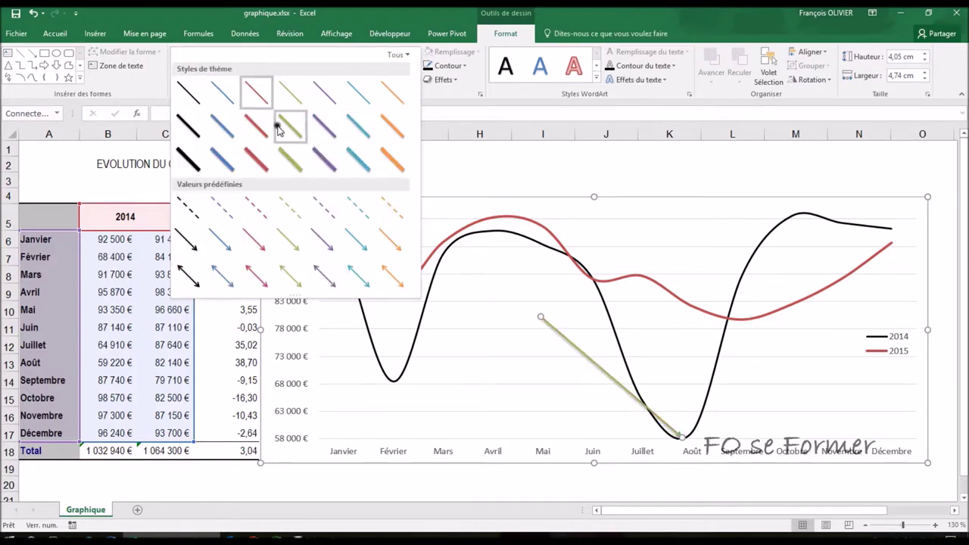
{"action": "left_click", "coordinate": [254, 161]}
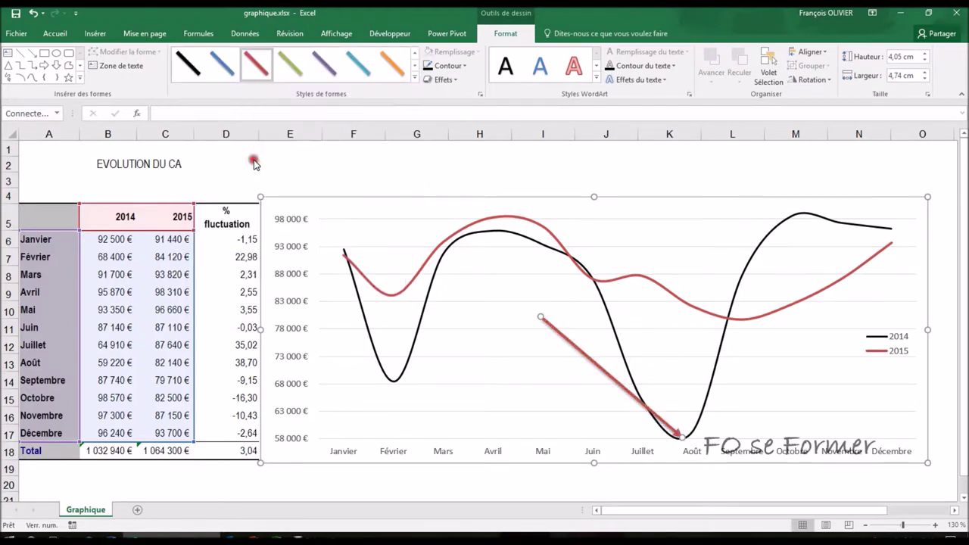
{"action": "left_click", "coordinate": [133, 66]}
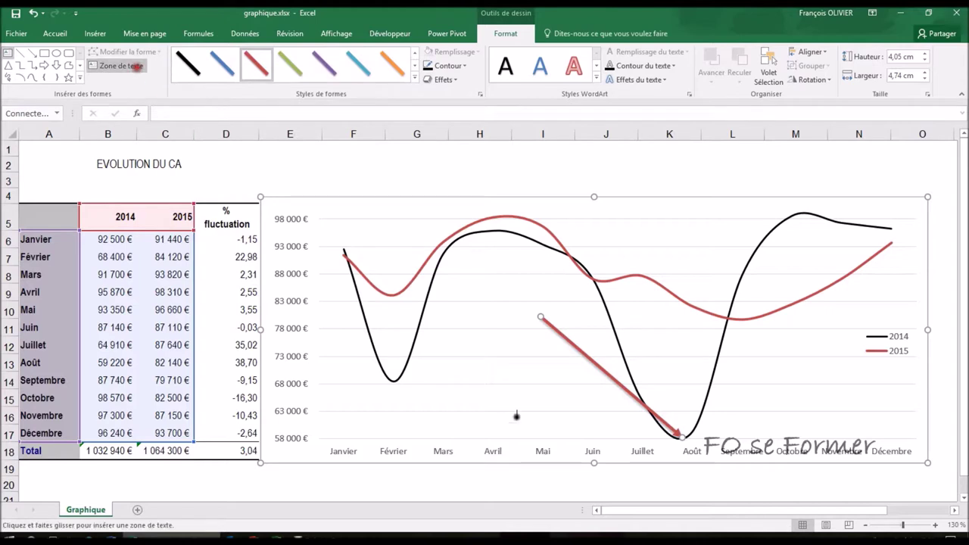
Step: Draw a text box at the arrow's start reading 'Révision des moyens de productions' and resize it to fit
{"action": "left_click_drag", "start_coordinate": [477, 272], "coordinate": [542, 357]}
{"action": "type", "text": "Révision des mo"}
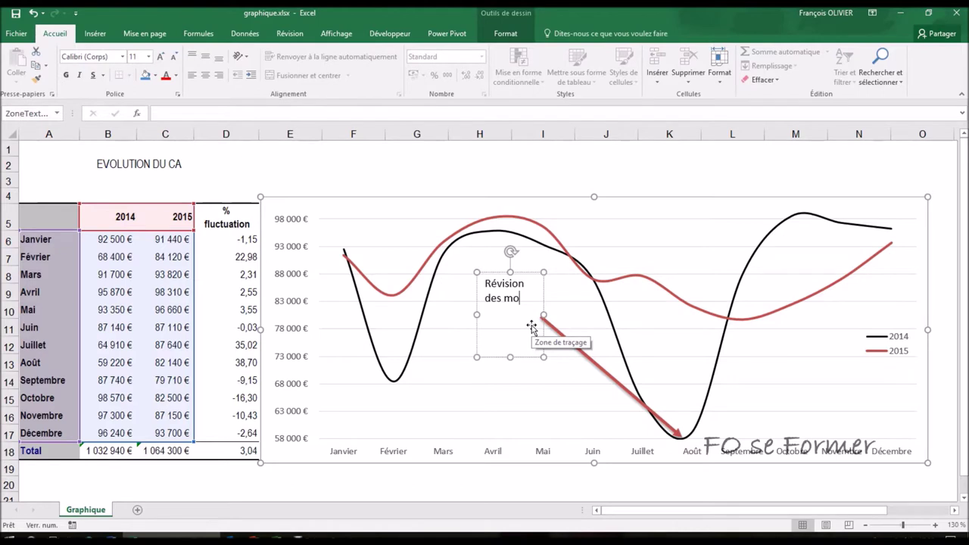
{"action": "type", "text": "yens de productions"}
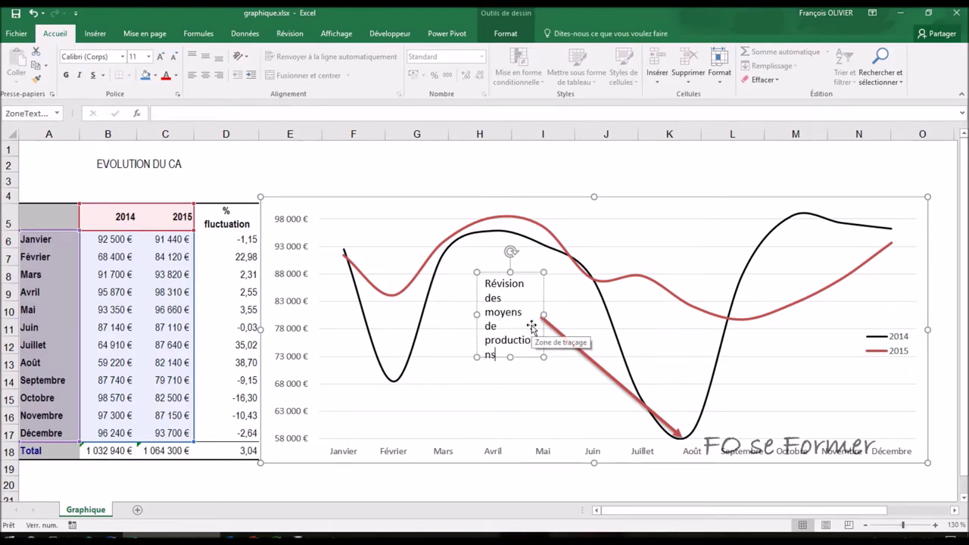
{"action": "left_click", "coordinate": [476, 314]}
{"action": "left_click_drag", "start_coordinate": [477, 314], "coordinate": [472, 314]}
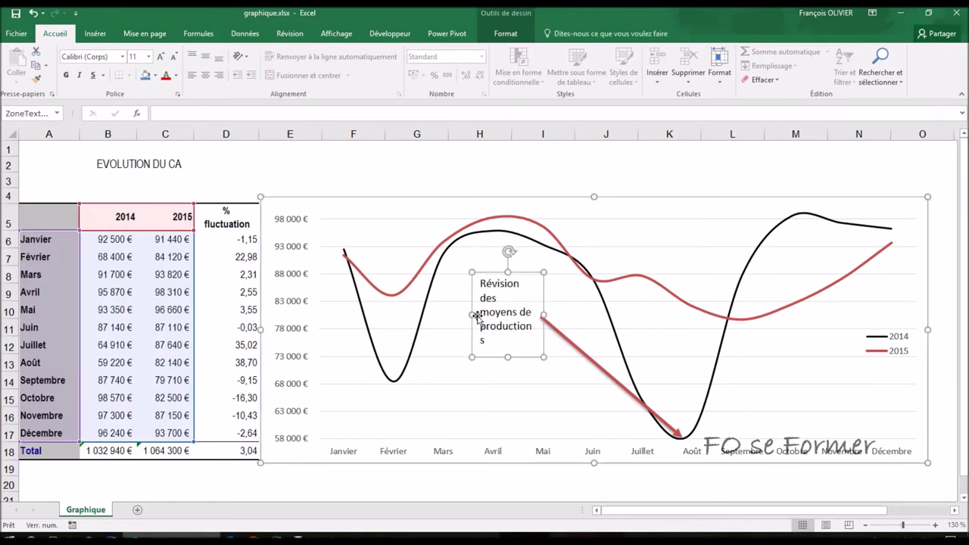
{"action": "left_click_drag", "start_coordinate": [471, 314], "coordinate": [462, 314]}
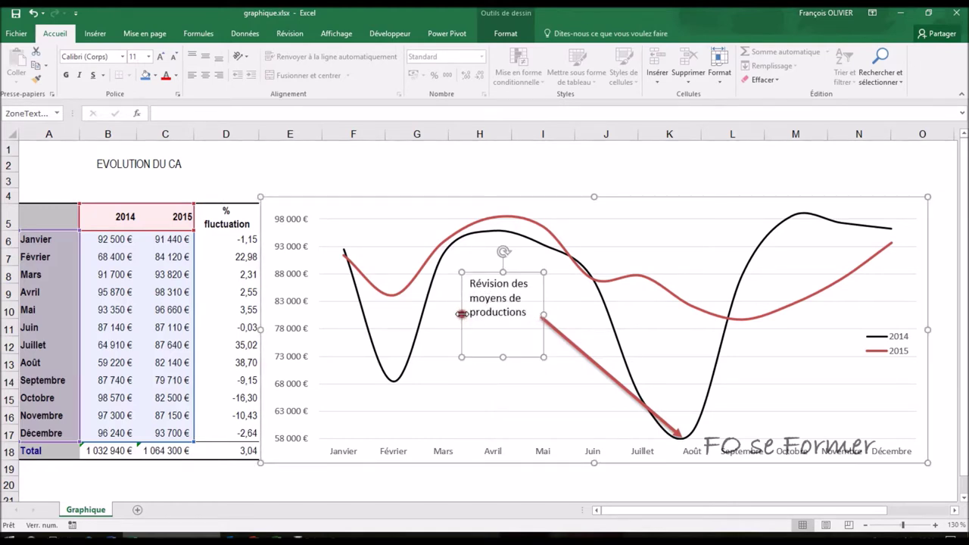
{"action": "left_click_drag", "start_coordinate": [504, 356], "coordinate": [501, 322]}
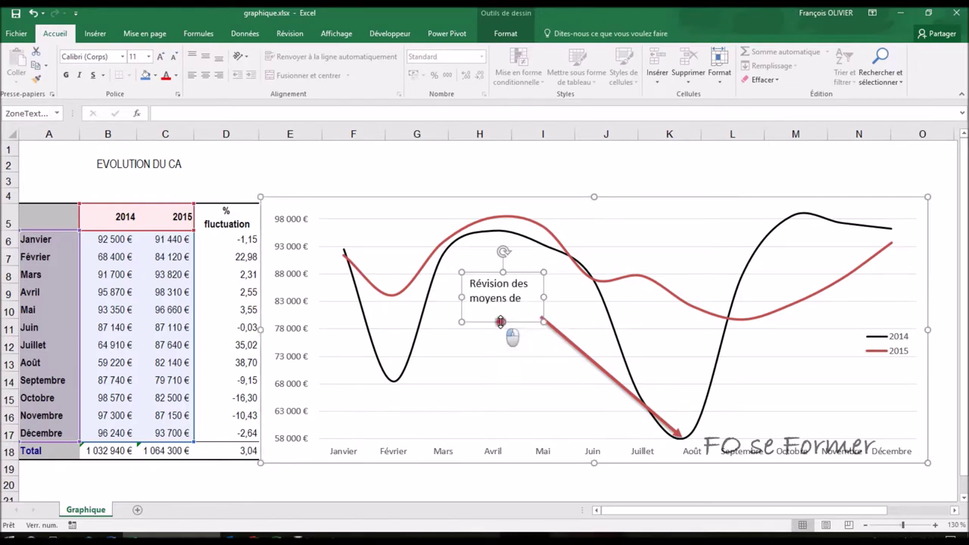
{"action": "left_click", "coordinate": [504, 324]}
{"action": "left_click", "coordinate": [505, 326]}
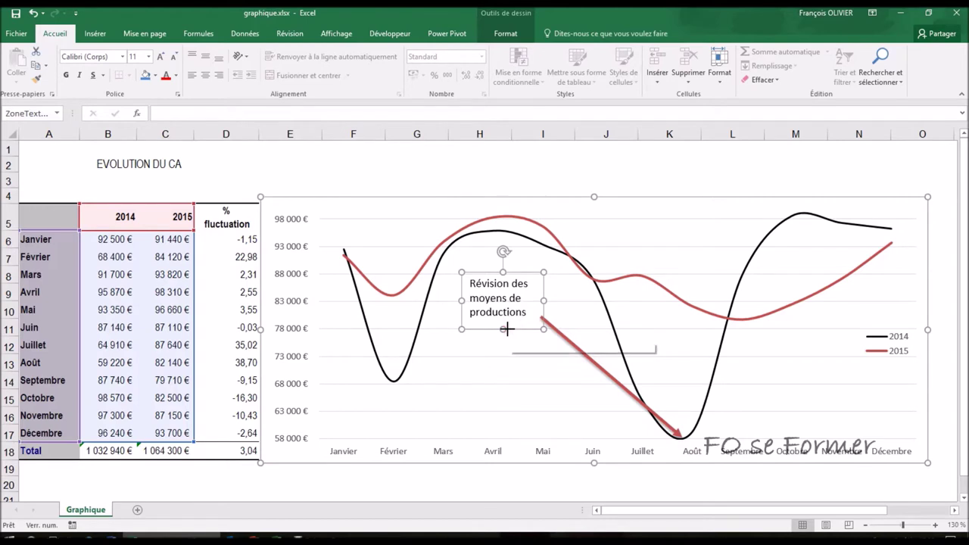
{"action": "left_click", "coordinate": [505, 33]}
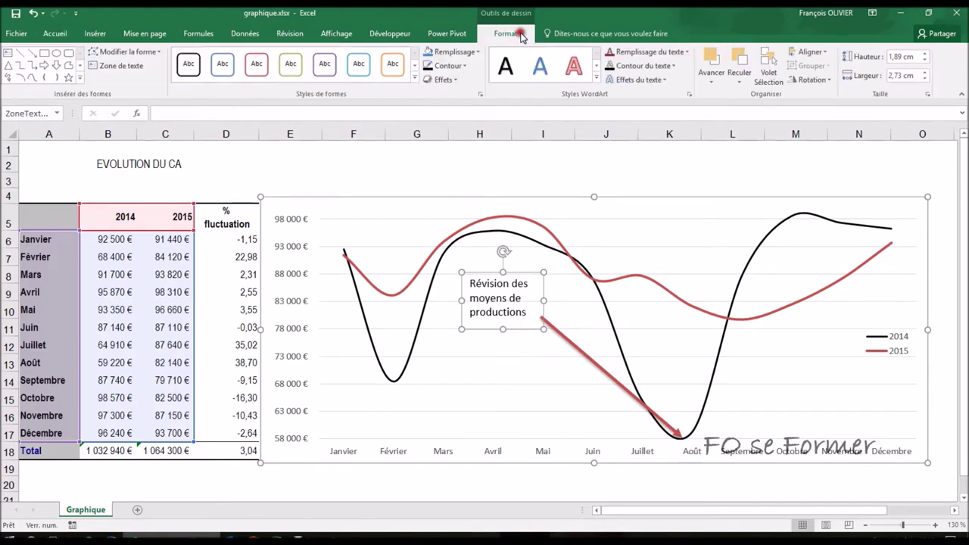
Step: Apply the orange theme shape style to the text box
{"action": "left_click", "coordinate": [415, 79]}
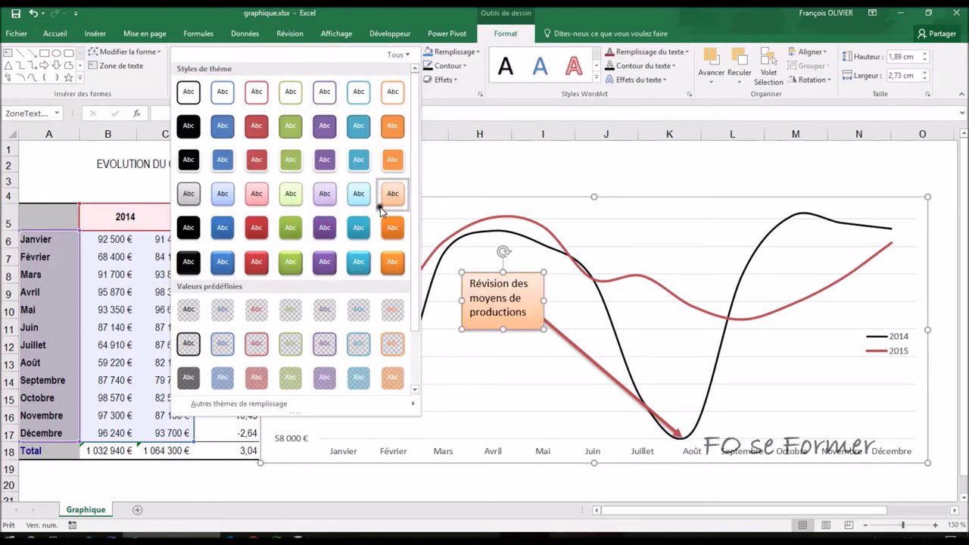
{"action": "left_click", "coordinate": [392, 260]}
{"action": "left_click", "coordinate": [497, 382]}
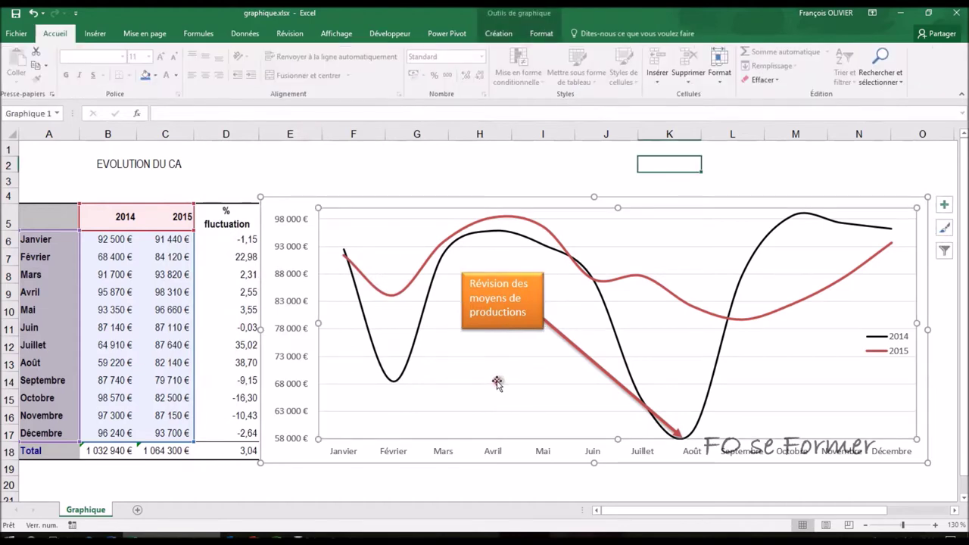
Step: Move the text box just above the arrow's tail and select the arrow along with it
{"action": "left_click", "coordinate": [508, 314]}
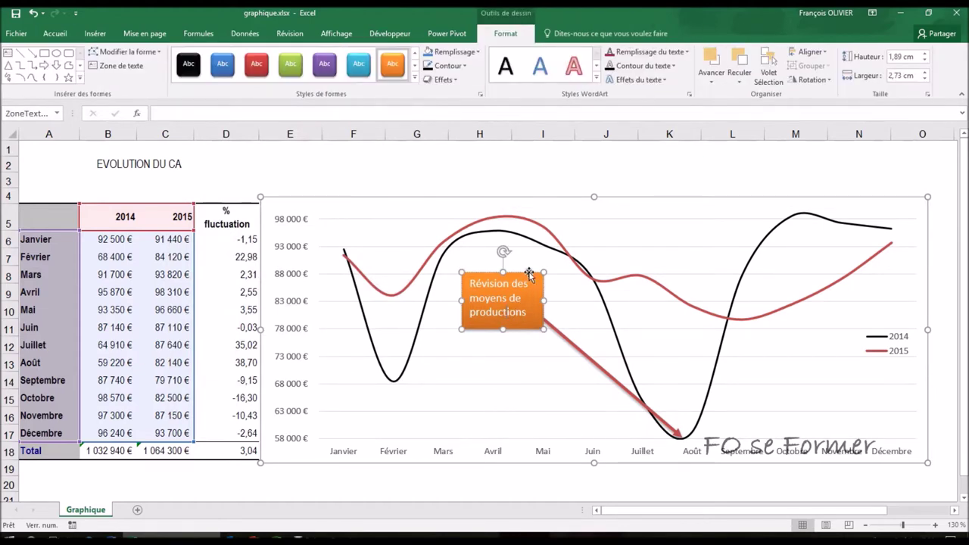
{"action": "left_click_drag", "start_coordinate": [529, 274], "coordinate": [524, 284]}
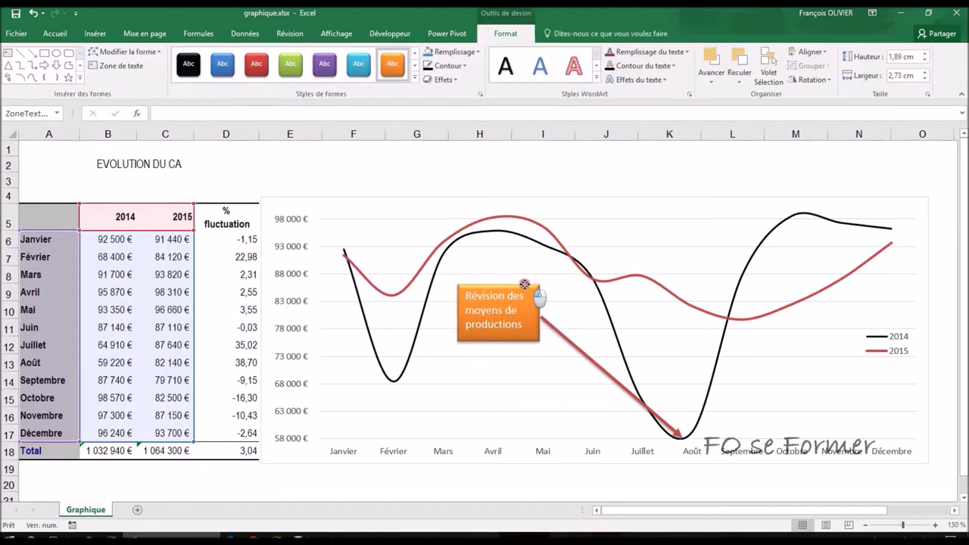
{"action": "left_click_drag", "start_coordinate": [525, 285], "coordinate": [527, 286]}
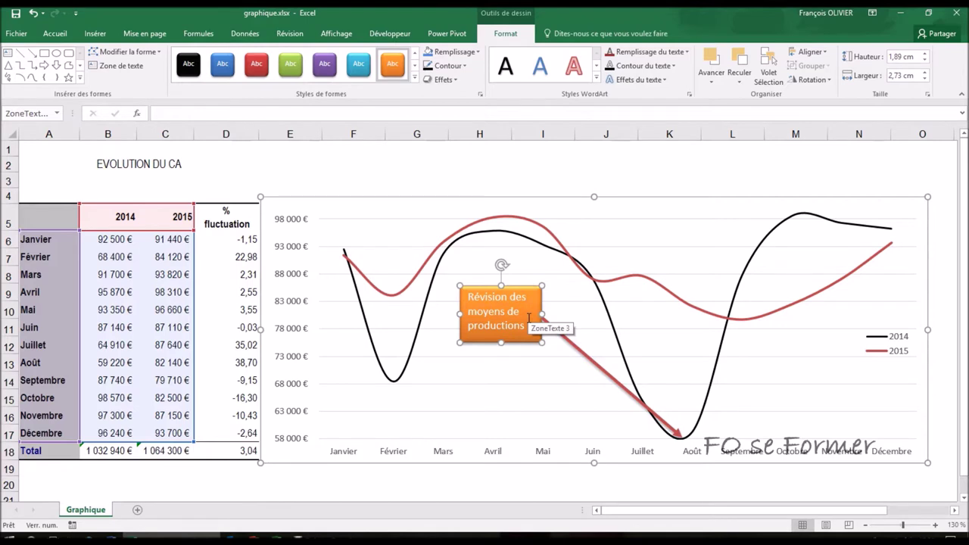
{"action": "left_click", "coordinate": [586, 352], "text": "shift"}
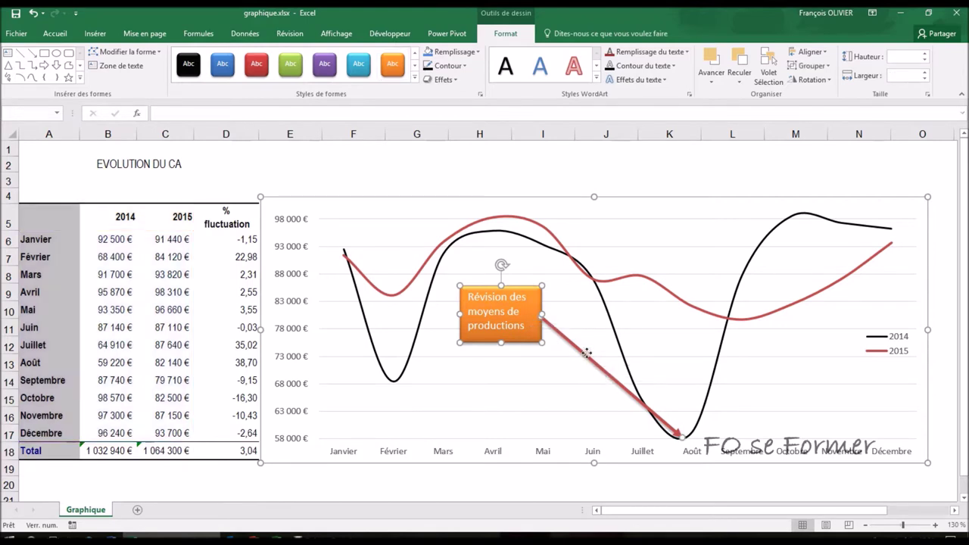
Step: Group the orange text box and red arrow into one annotation
{"action": "left_click", "coordinate": [812, 66]}
{"action": "left_click", "coordinate": [811, 82]}
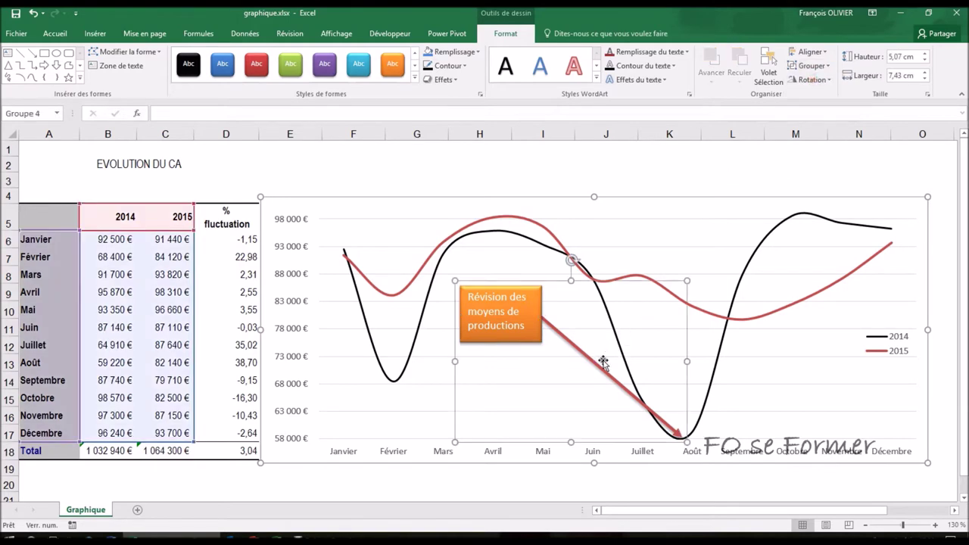
{"action": "key", "text": "Escape"}
{"action": "left_click", "coordinate": [469, 245]}
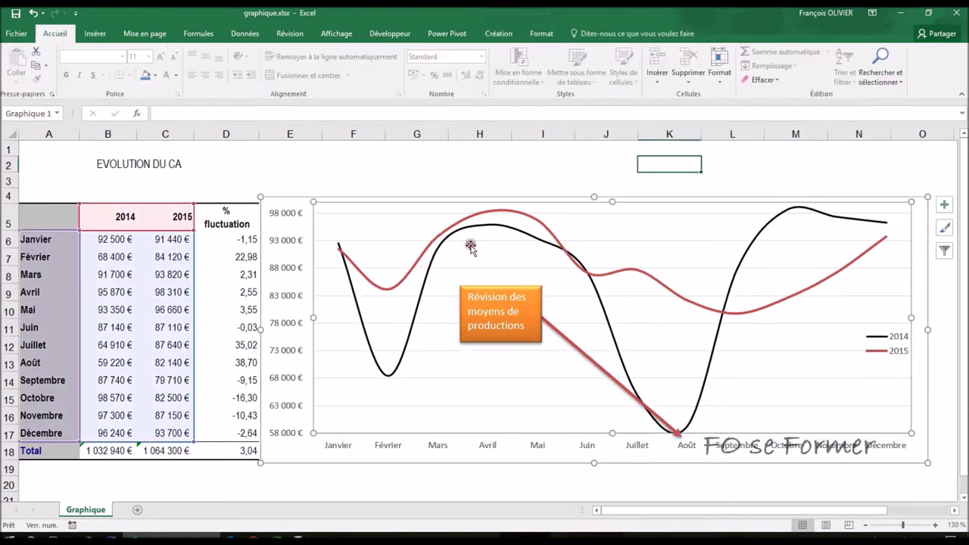
Step: Position the grouped annotation so the arrow points at August's 2014 dip
{"action": "left_click", "coordinate": [512, 320]}
{"action": "left_click", "coordinate": [511, 322]}
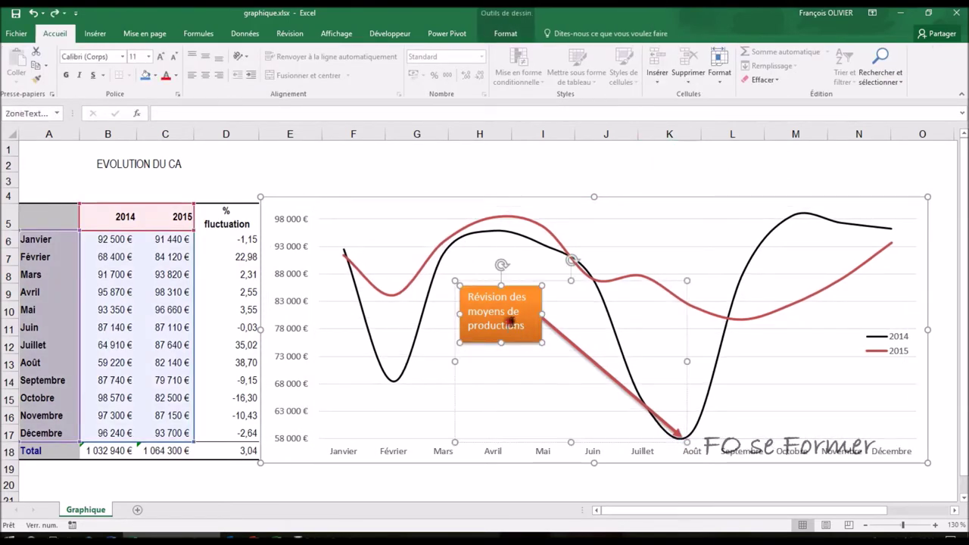
{"action": "mouse_move", "coordinate": [552, 281]}
{"action": "left_mouse_down"}
{"action": "mouse_move", "coordinate": [509, 250]}
{"action": "mouse_move", "coordinate": [510, 292]}
{"action": "mouse_move", "coordinate": [552, 279]}
{"action": "left_mouse_up"}
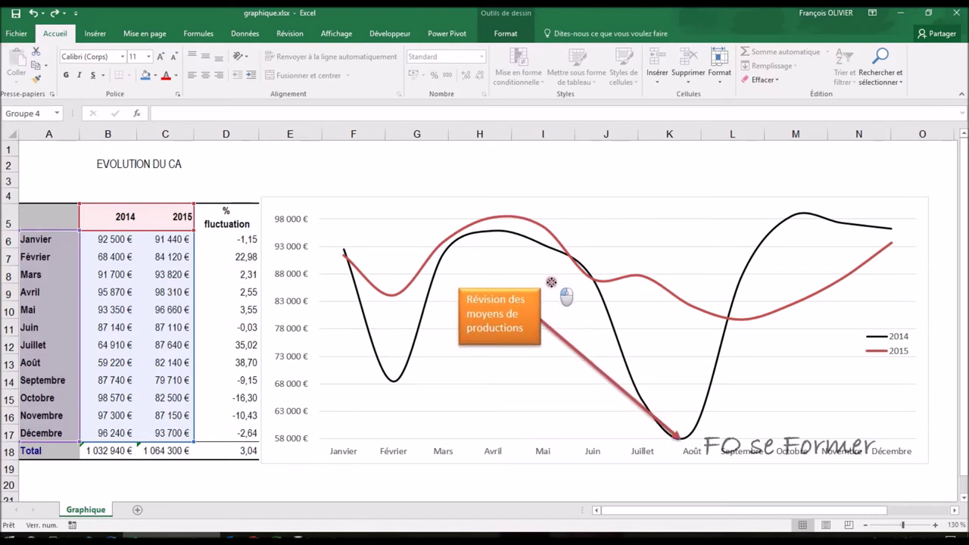
{"action": "left_click_drag", "start_coordinate": [551, 279], "coordinate": [551, 281]}
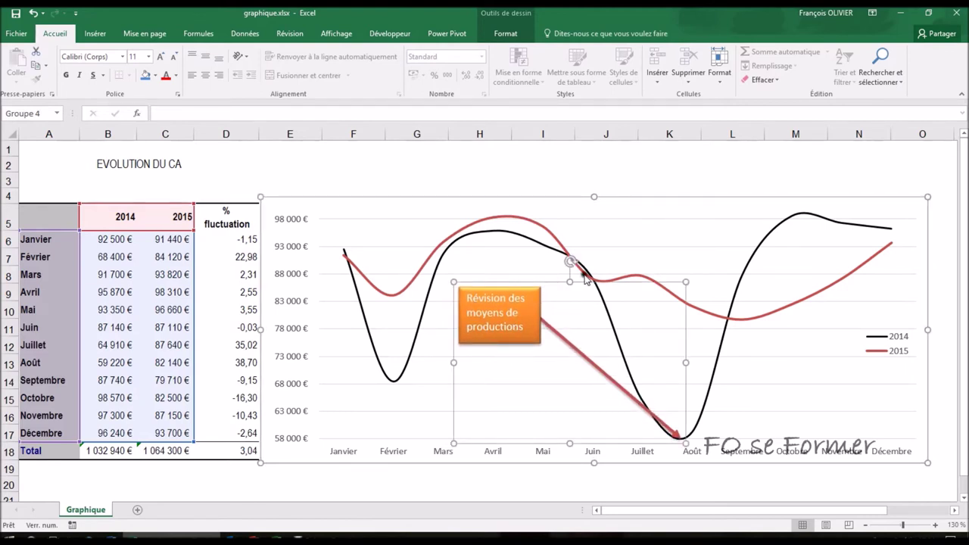
Step: Select the whole chart to bring up its chart formatting options
{"action": "left_click", "coordinate": [519, 36]}
{"action": "left_click", "coordinate": [795, 209]}
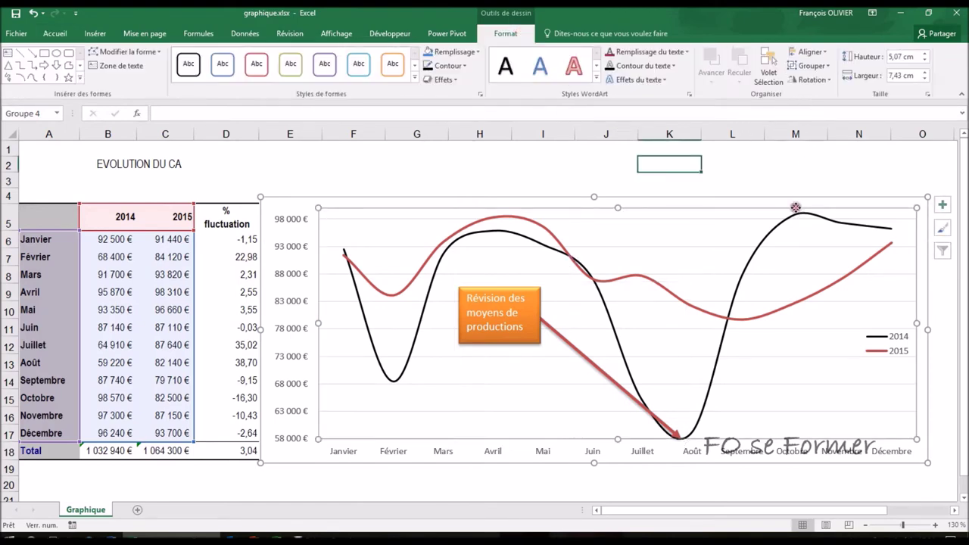
{"action": "left_click", "coordinate": [695, 203]}
{"action": "left_click", "coordinate": [539, 34]}
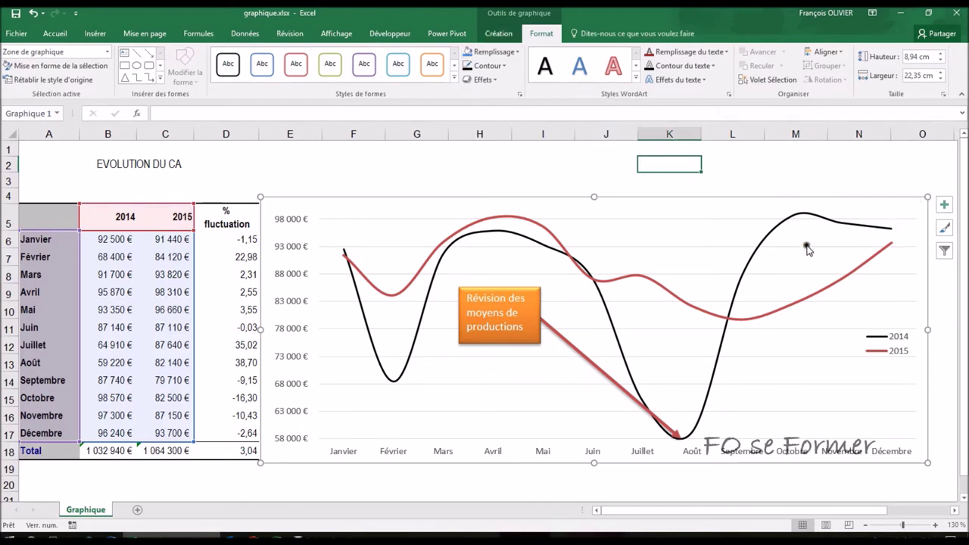
{"action": "left_click", "coordinate": [496, 35]}
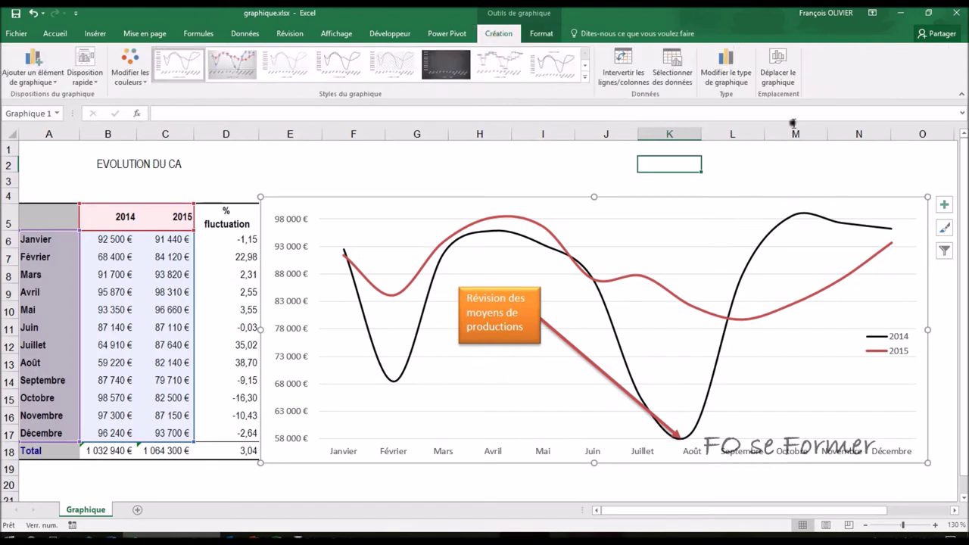